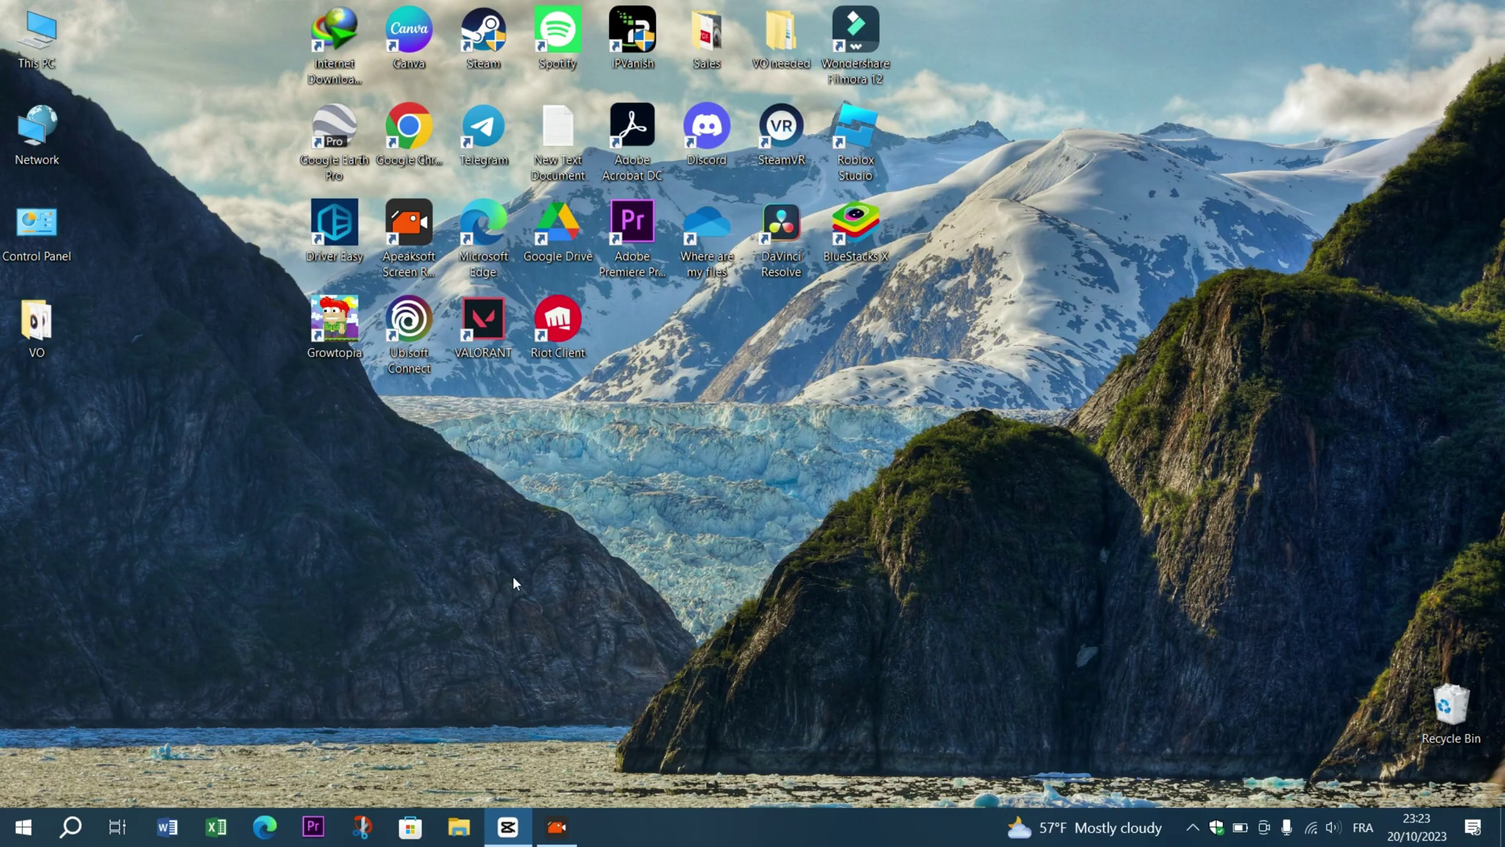
Highlight the Ubisoft Connect and VALORANT shortcuts, then view the Start menu restart options without restarting
{"action": "left_click_drag", "start_coordinate": [521, 503], "coordinate": [411, 374]}
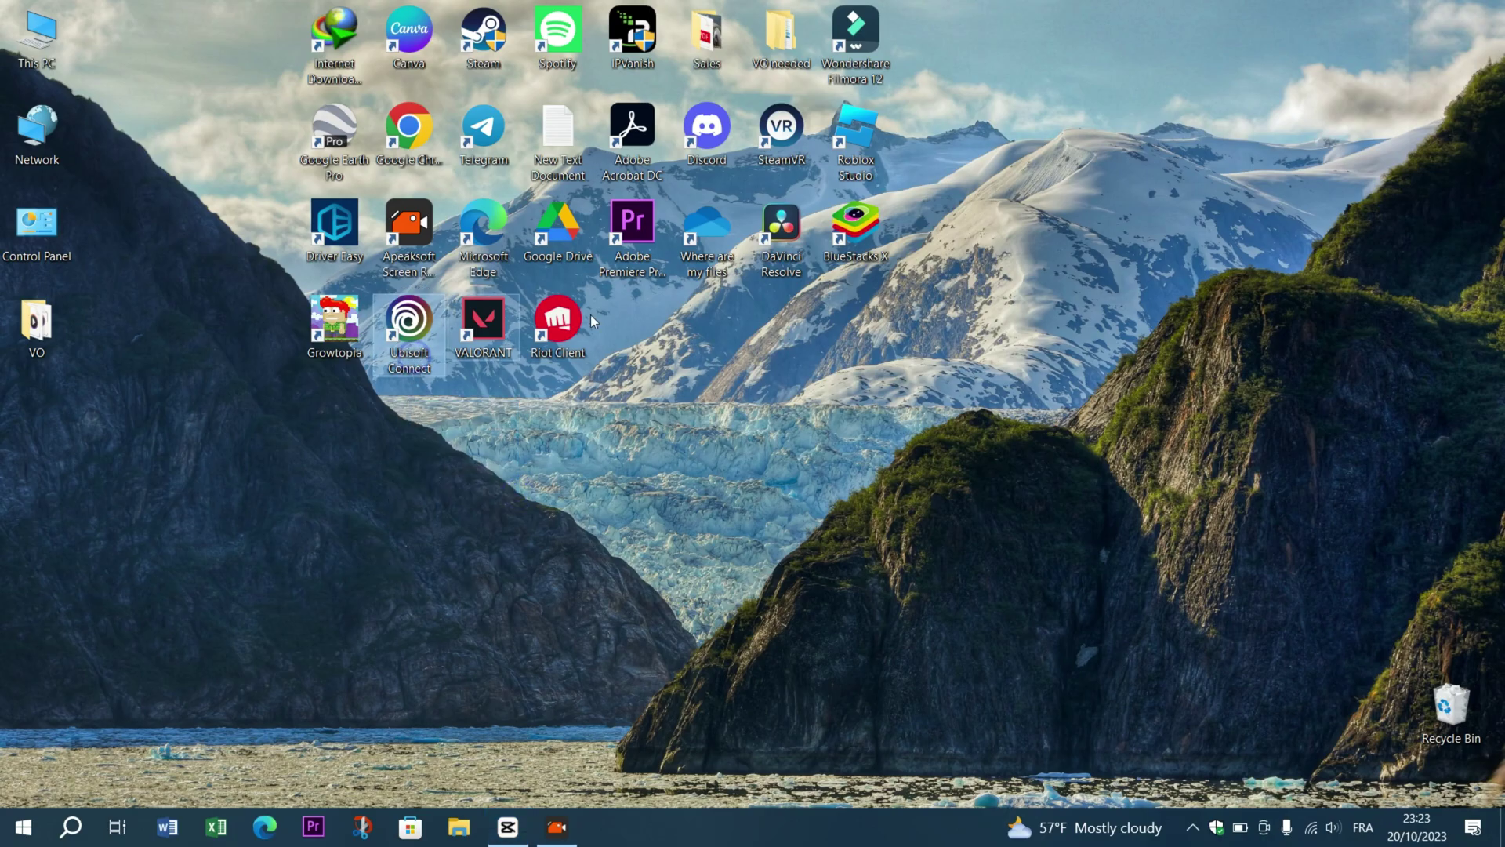
{"action": "left_click", "coordinate": [450, 665]}
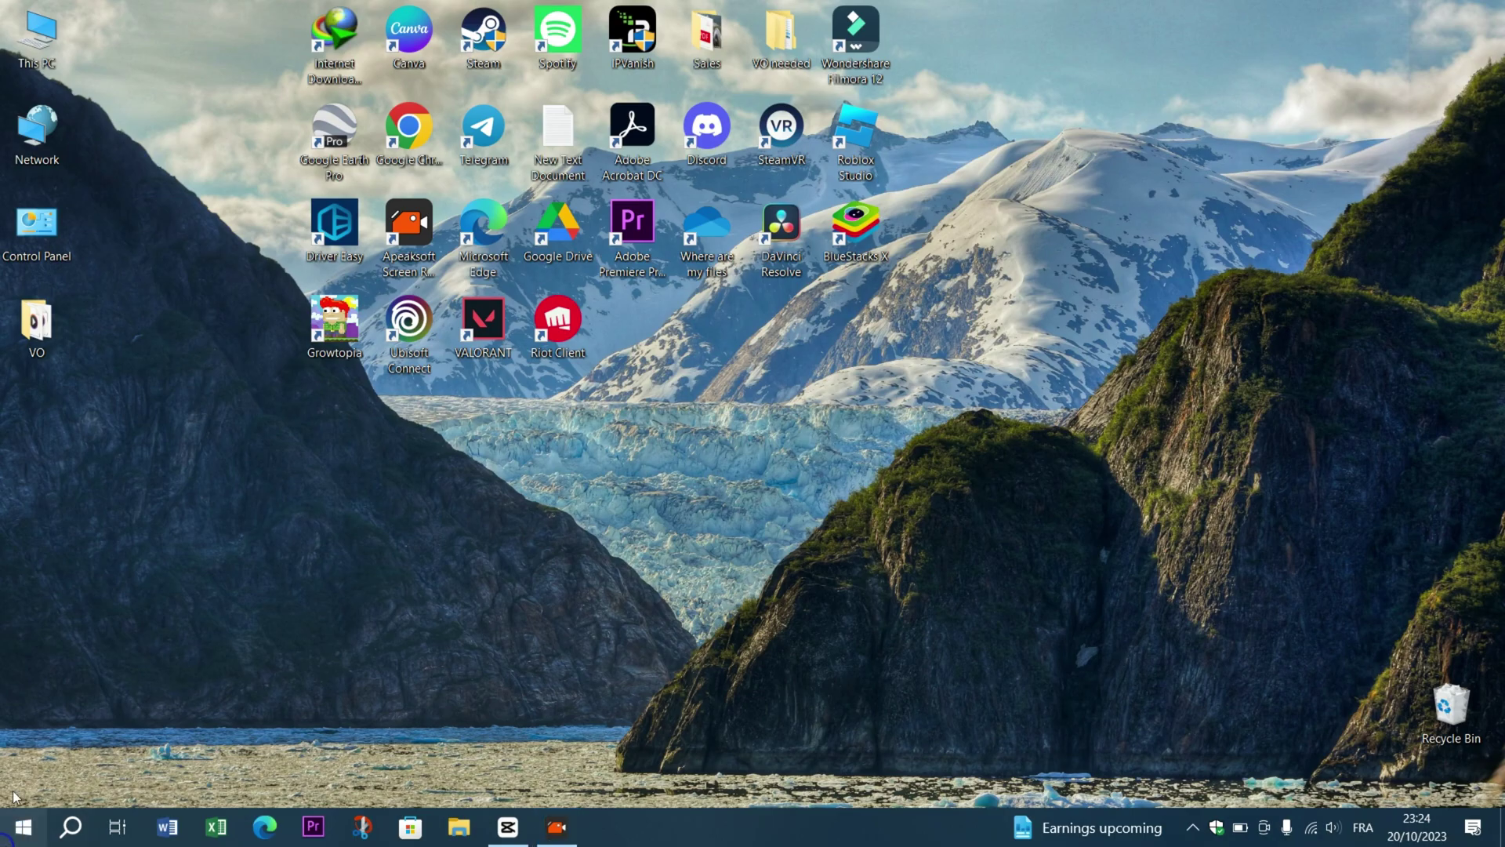
{"action": "left_click", "coordinate": [23, 827]}
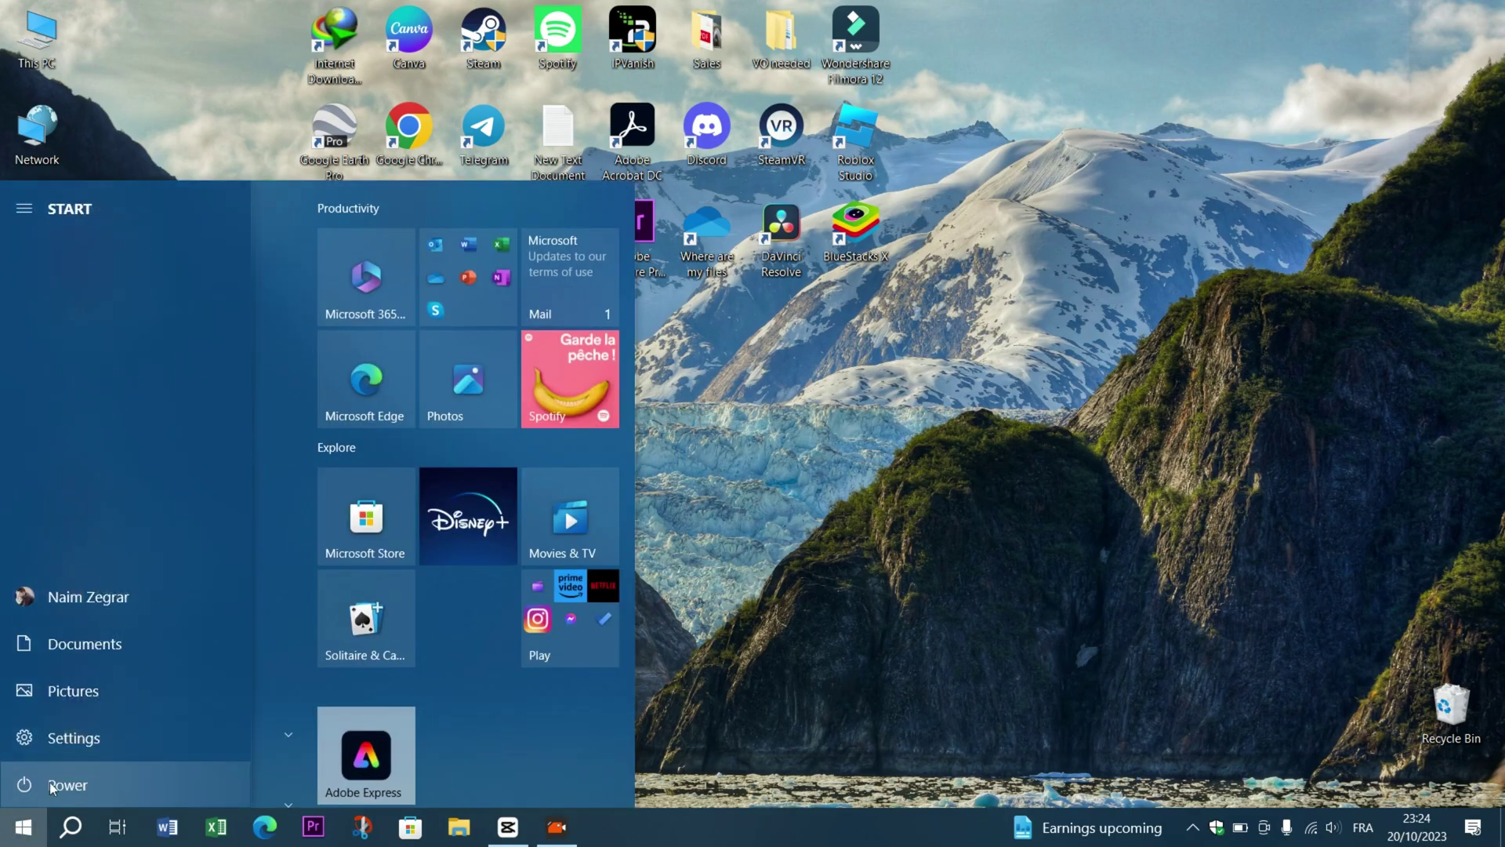
{"action": "left_click", "coordinate": [26, 784]}
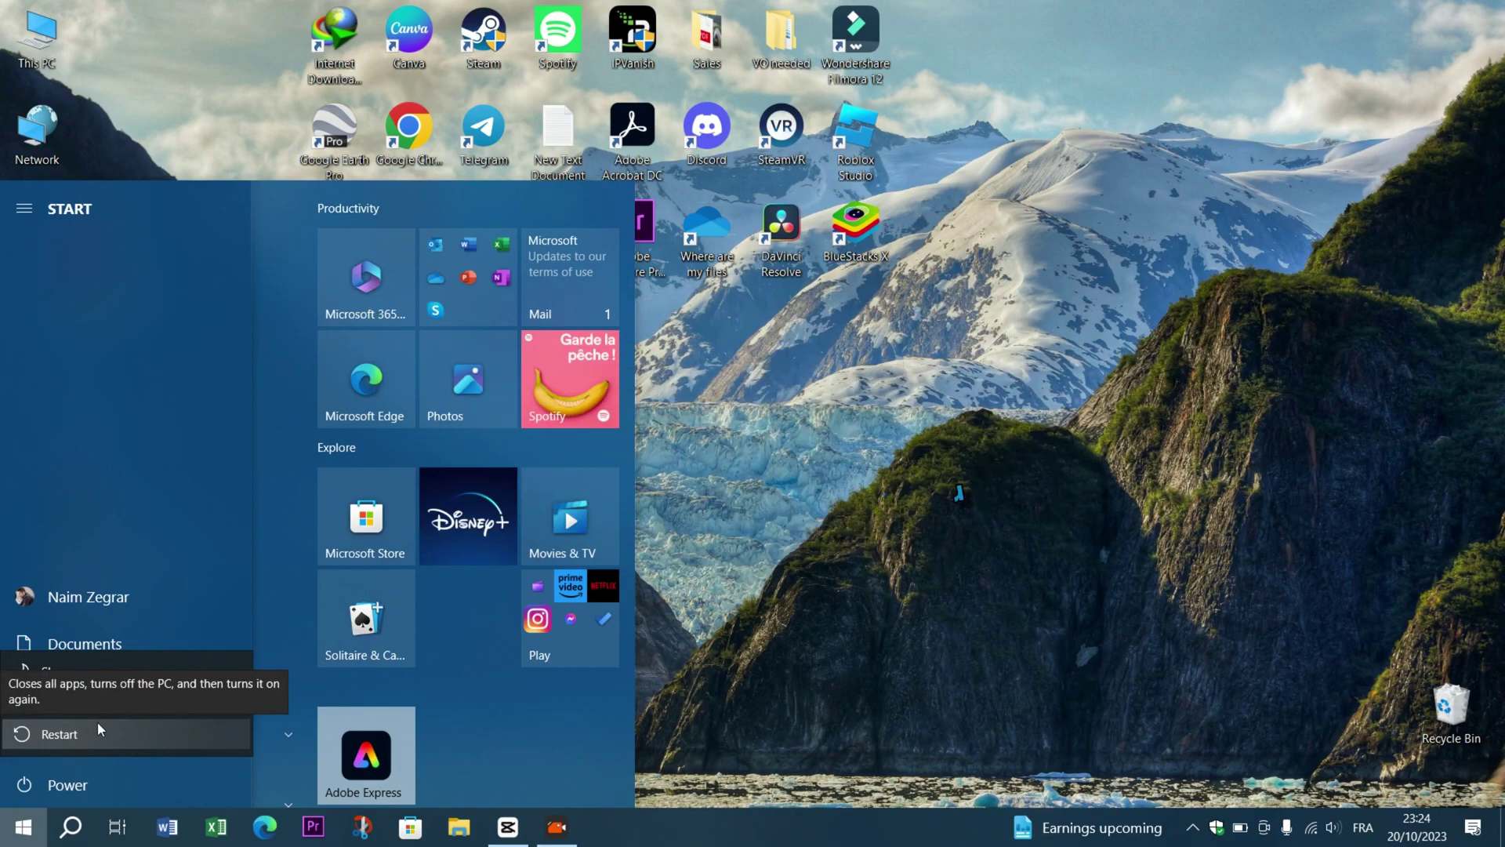
{"action": "left_click", "coordinate": [773, 552]}
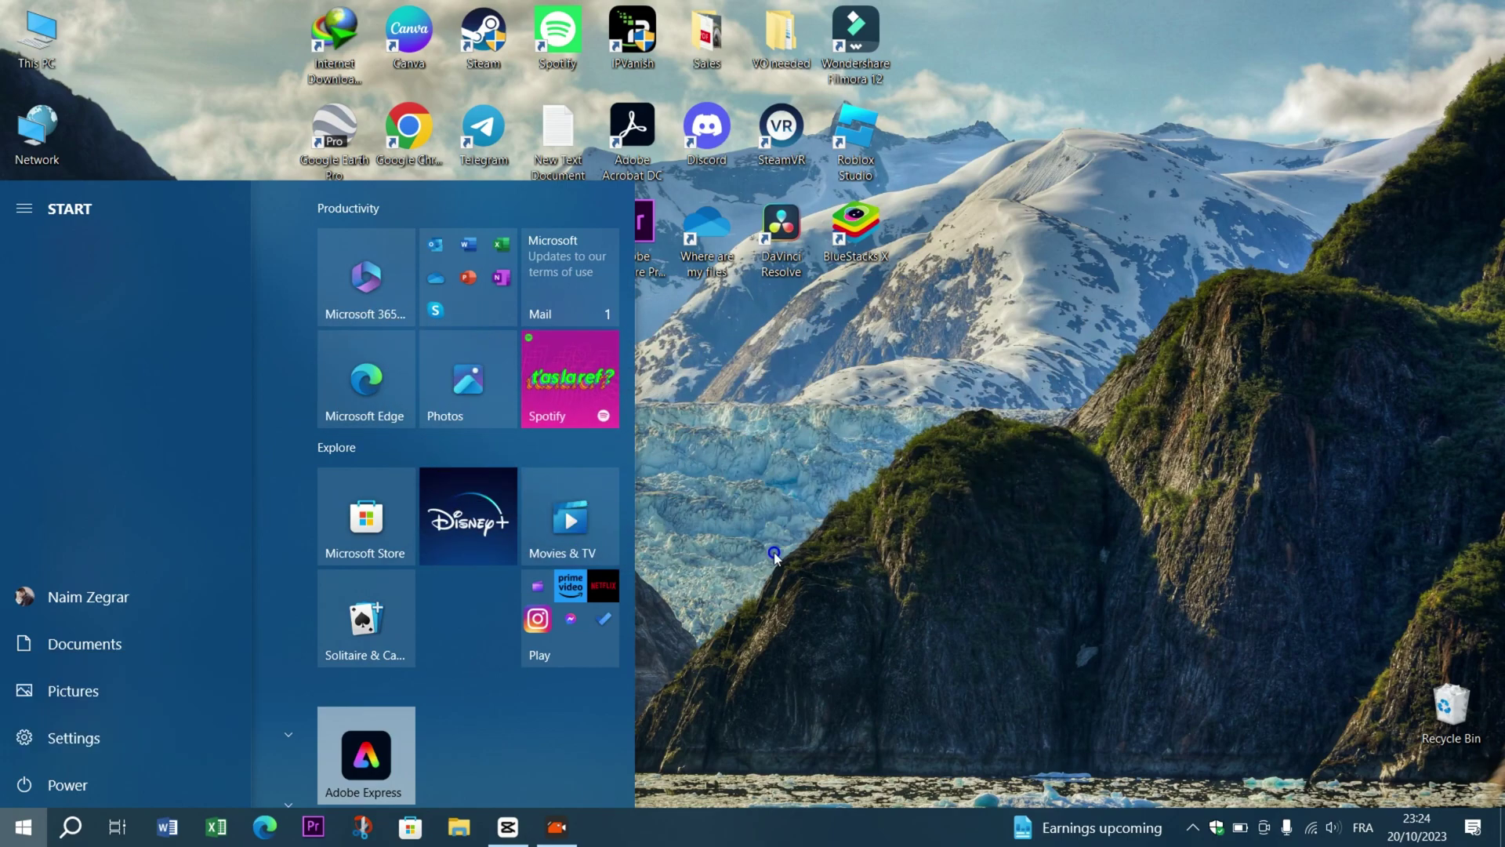
{"action": "left_click", "coordinate": [758, 577]}
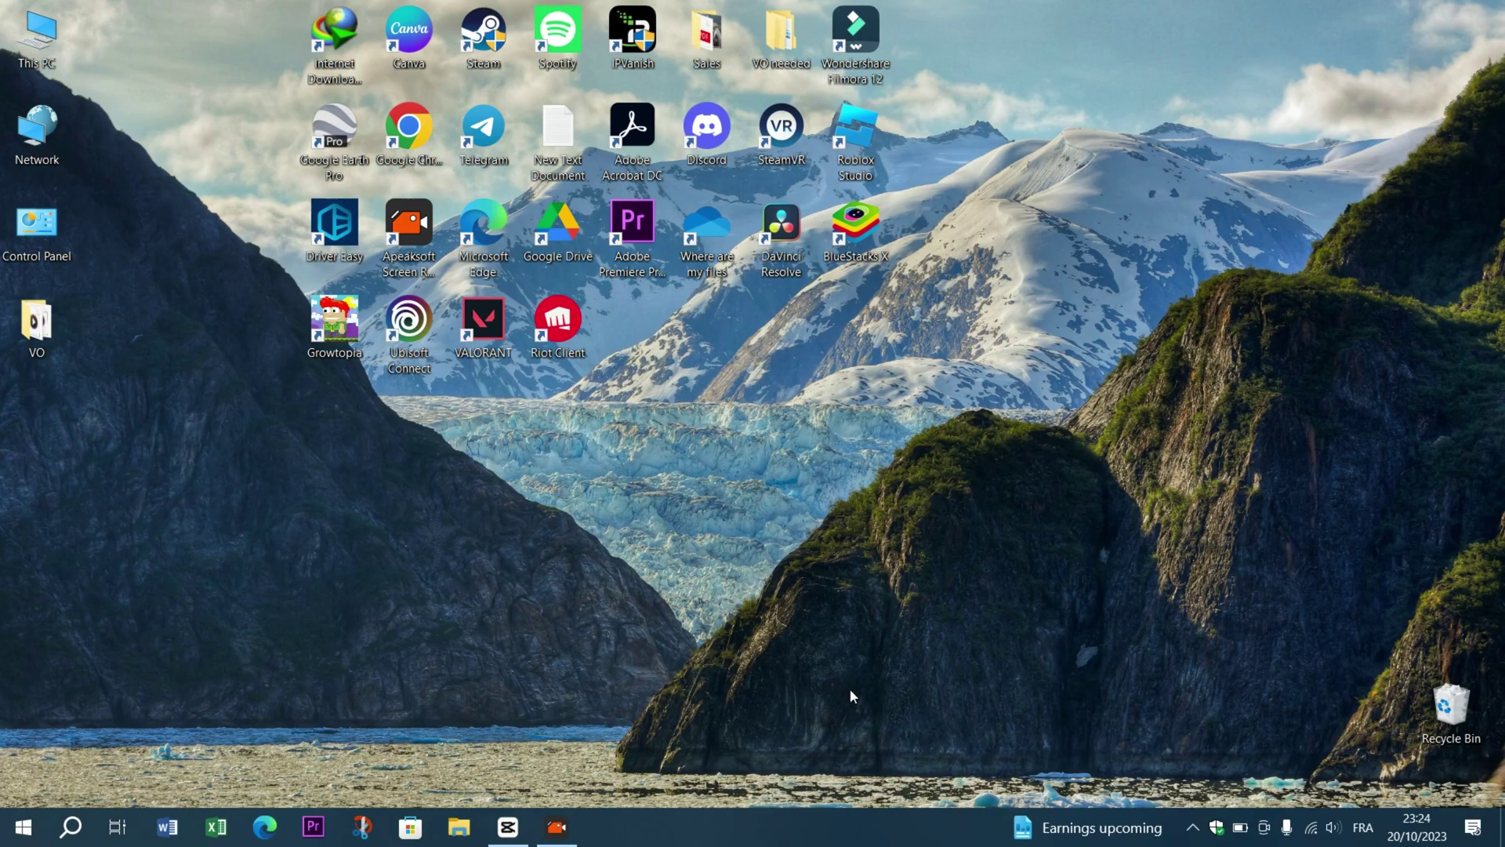
In the Recycle Bin, bring up the restore and delete options for the deleted MP4 file
{"action": "double_click", "coordinate": [1437, 726]}
{"action": "double_click", "coordinate": [1428, 696]}
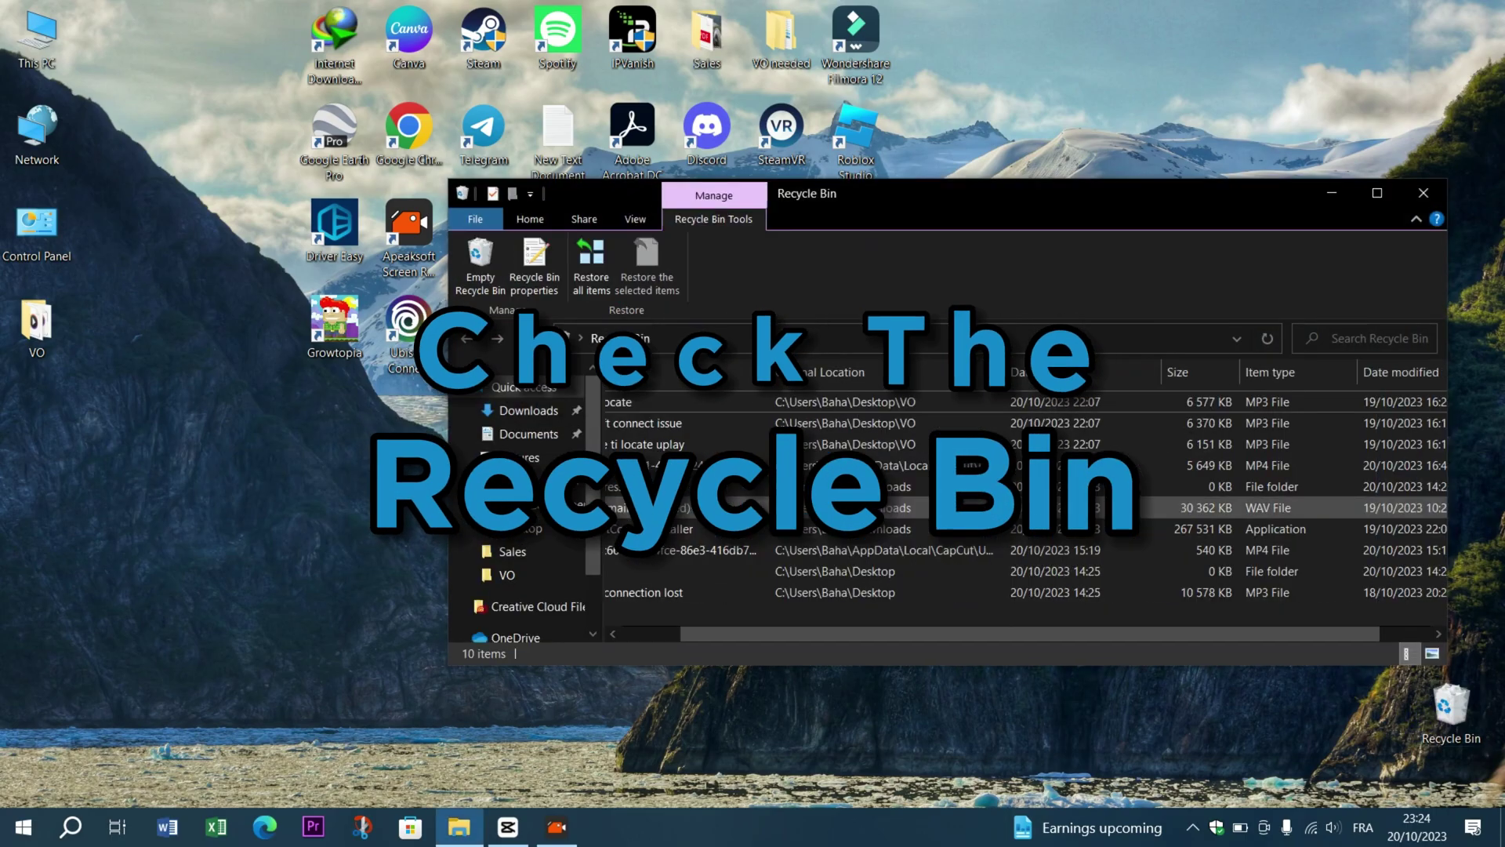
{"action": "scroll", "coordinate": [900, 528], "scroll_direction": "right", "scroll_amount": 1}
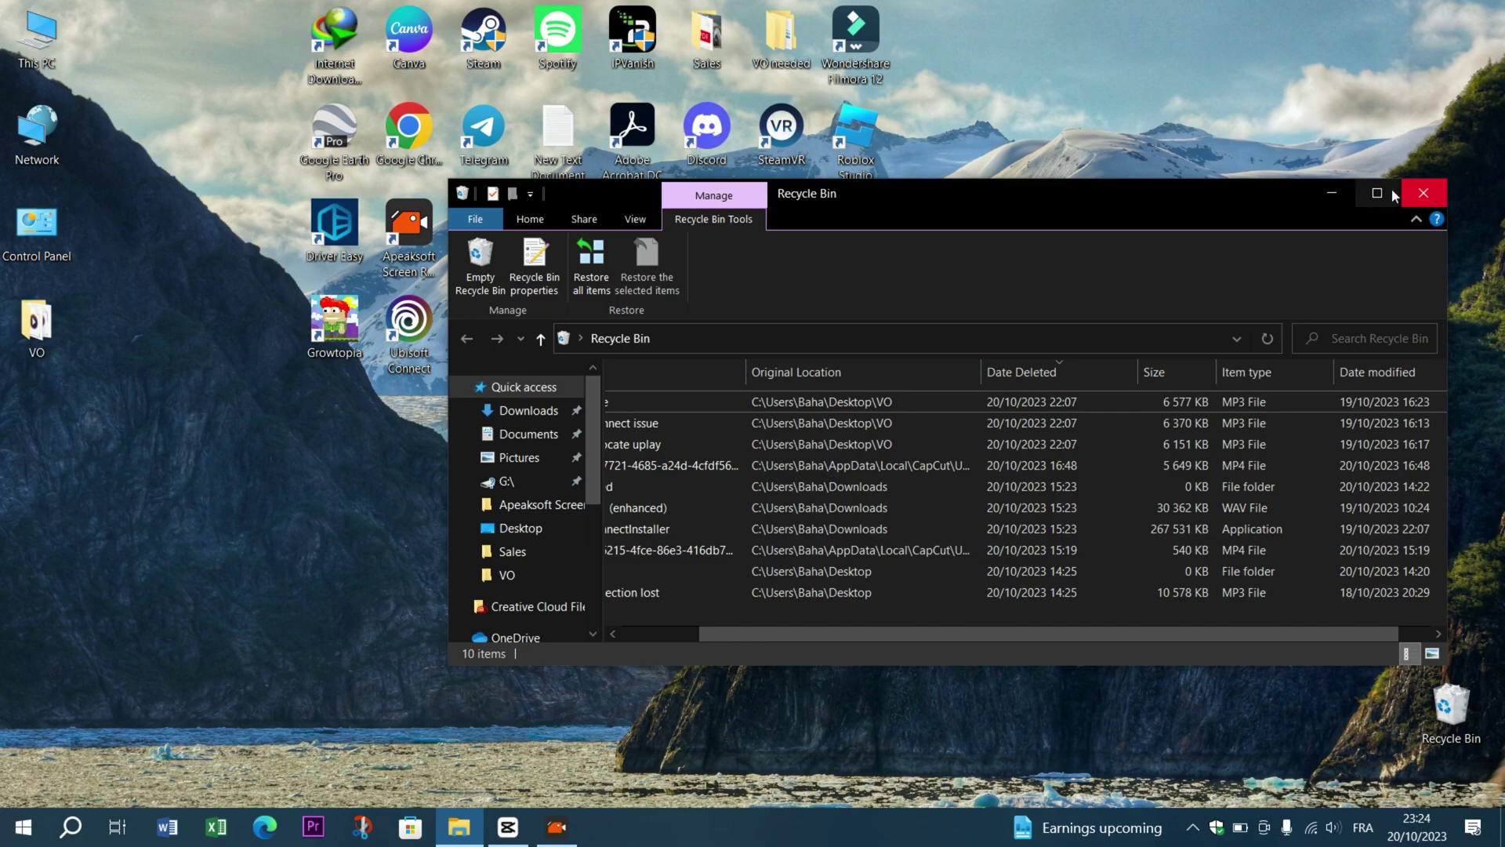
{"action": "left_click", "coordinate": [729, 467]}
{"action": "right_click", "coordinate": [729, 467]}
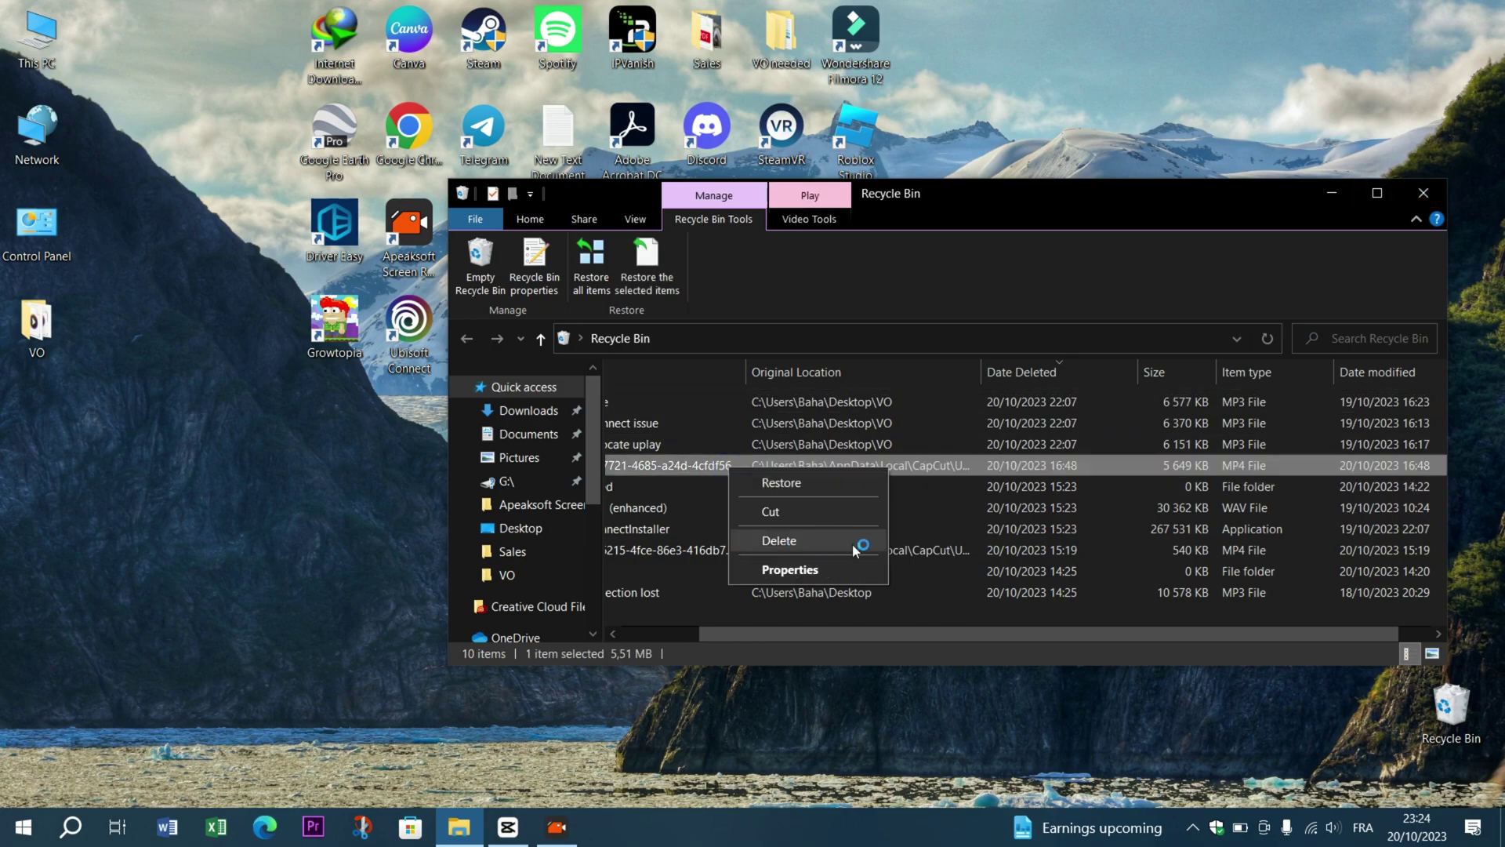
{"action": "left_click", "coordinate": [1423, 192]}
{"action": "left_click", "coordinate": [1423, 192]}
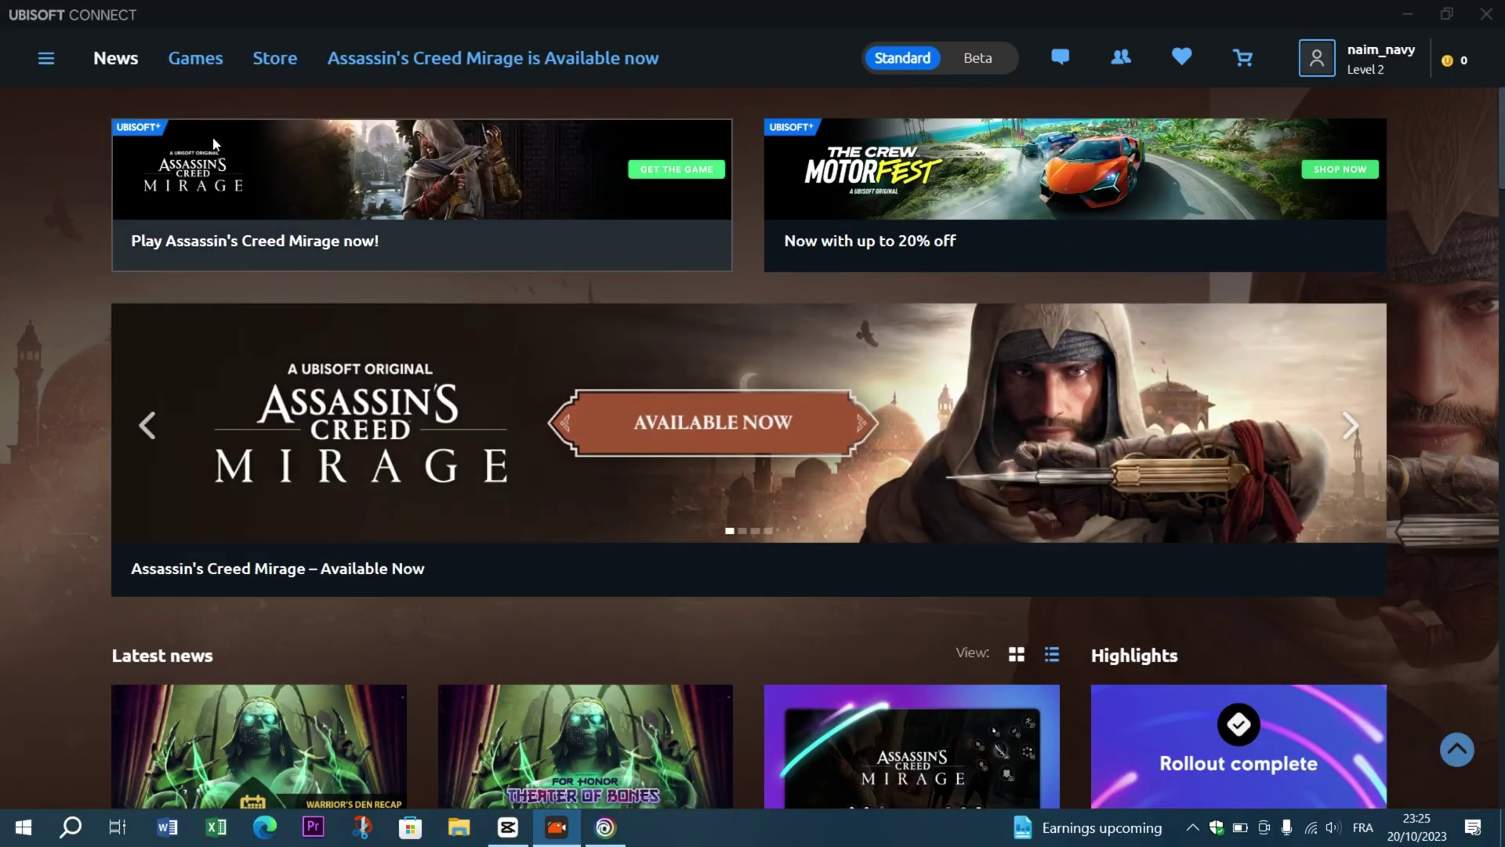
Show the Ubisoft Connect Games library and open Growtopia's options to reach Uninstall
{"action": "left_click", "coordinate": [203, 54]}
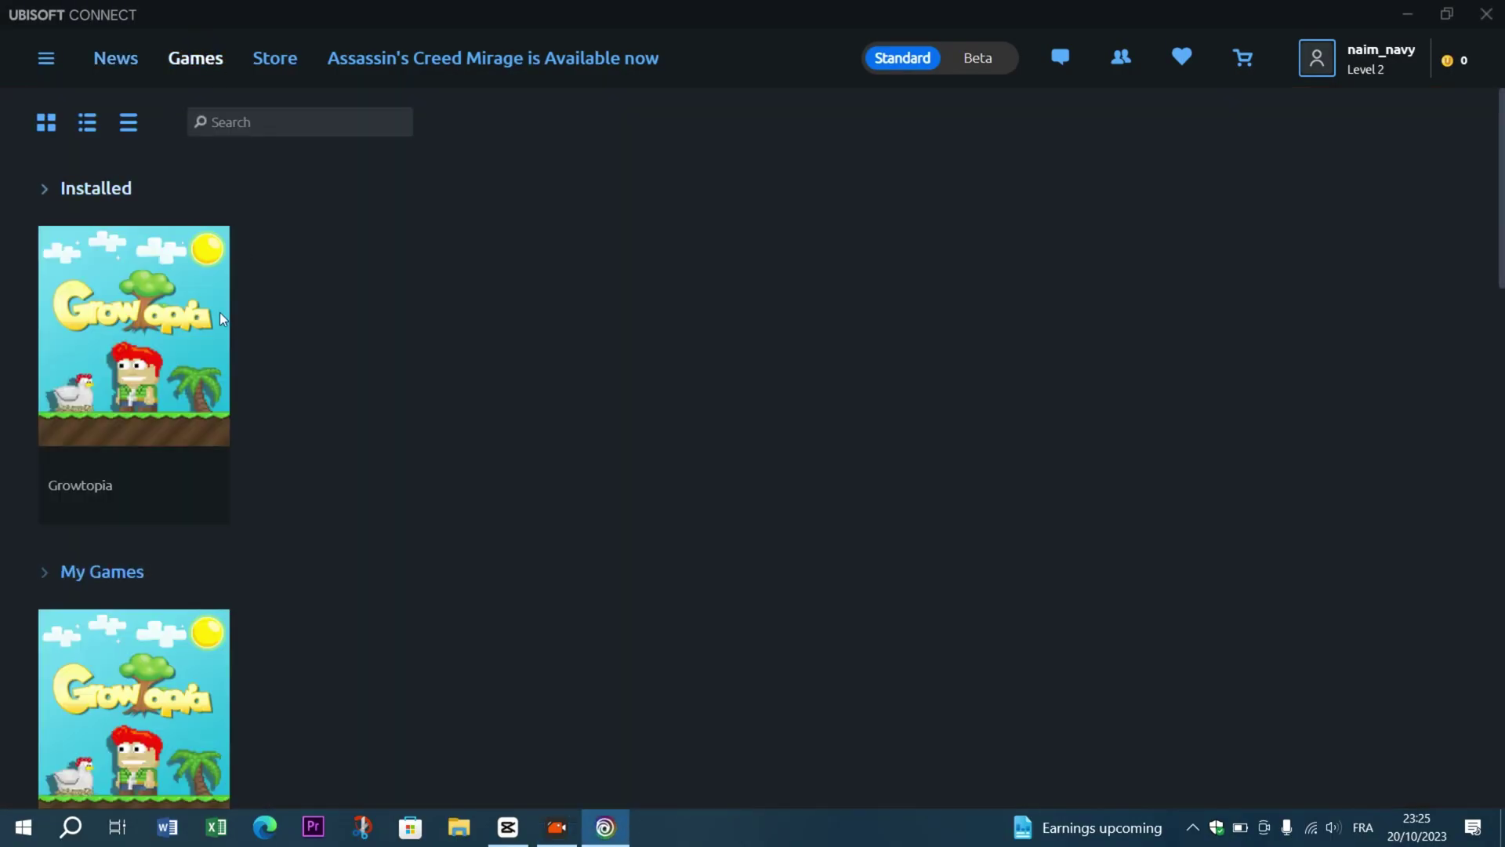
{"action": "right_click", "coordinate": [167, 346]}
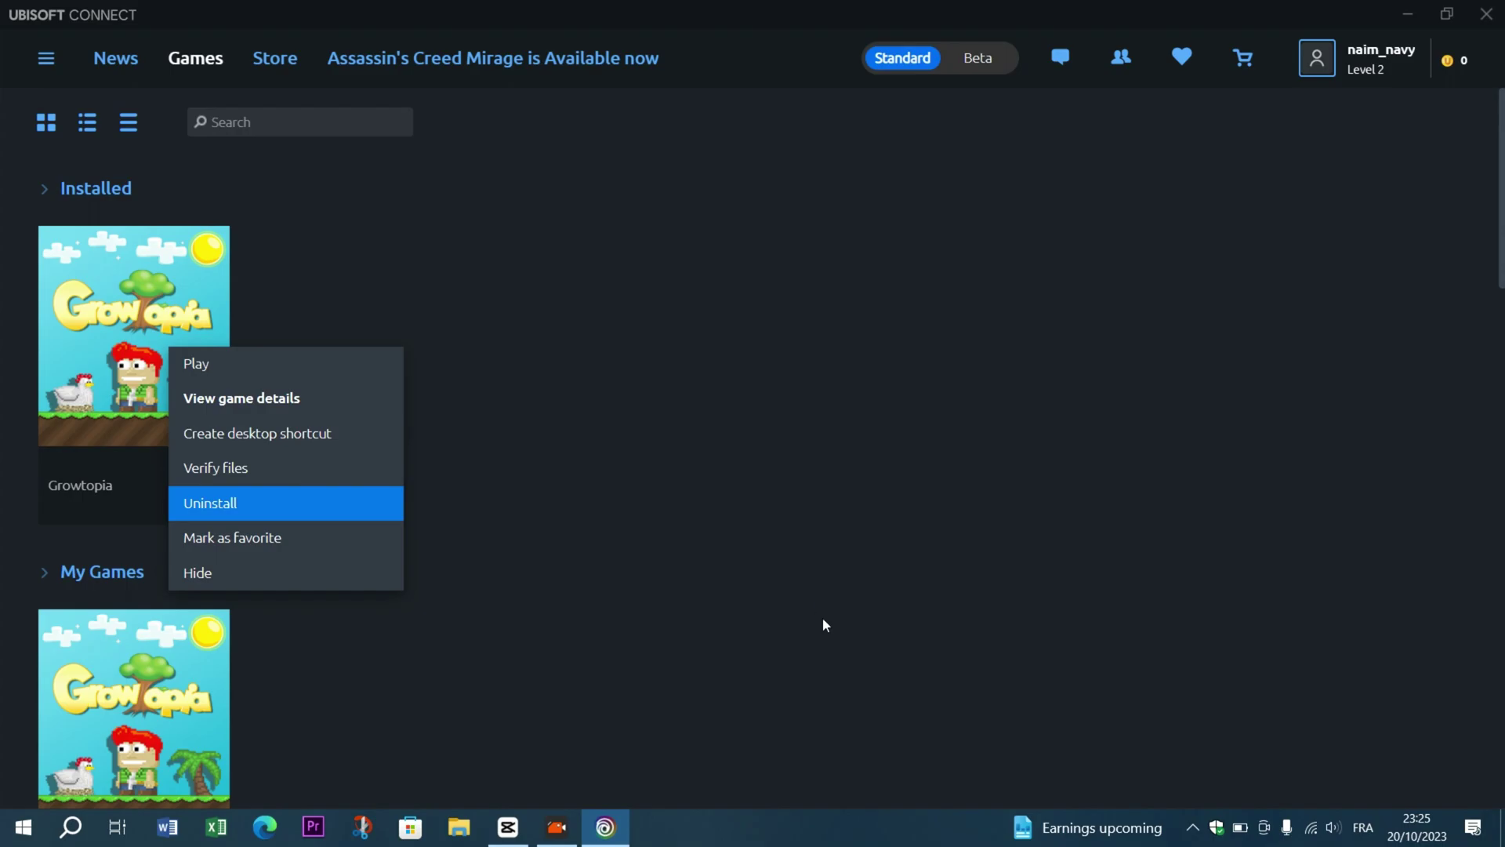
{"action": "left_click", "coordinate": [775, 673]}
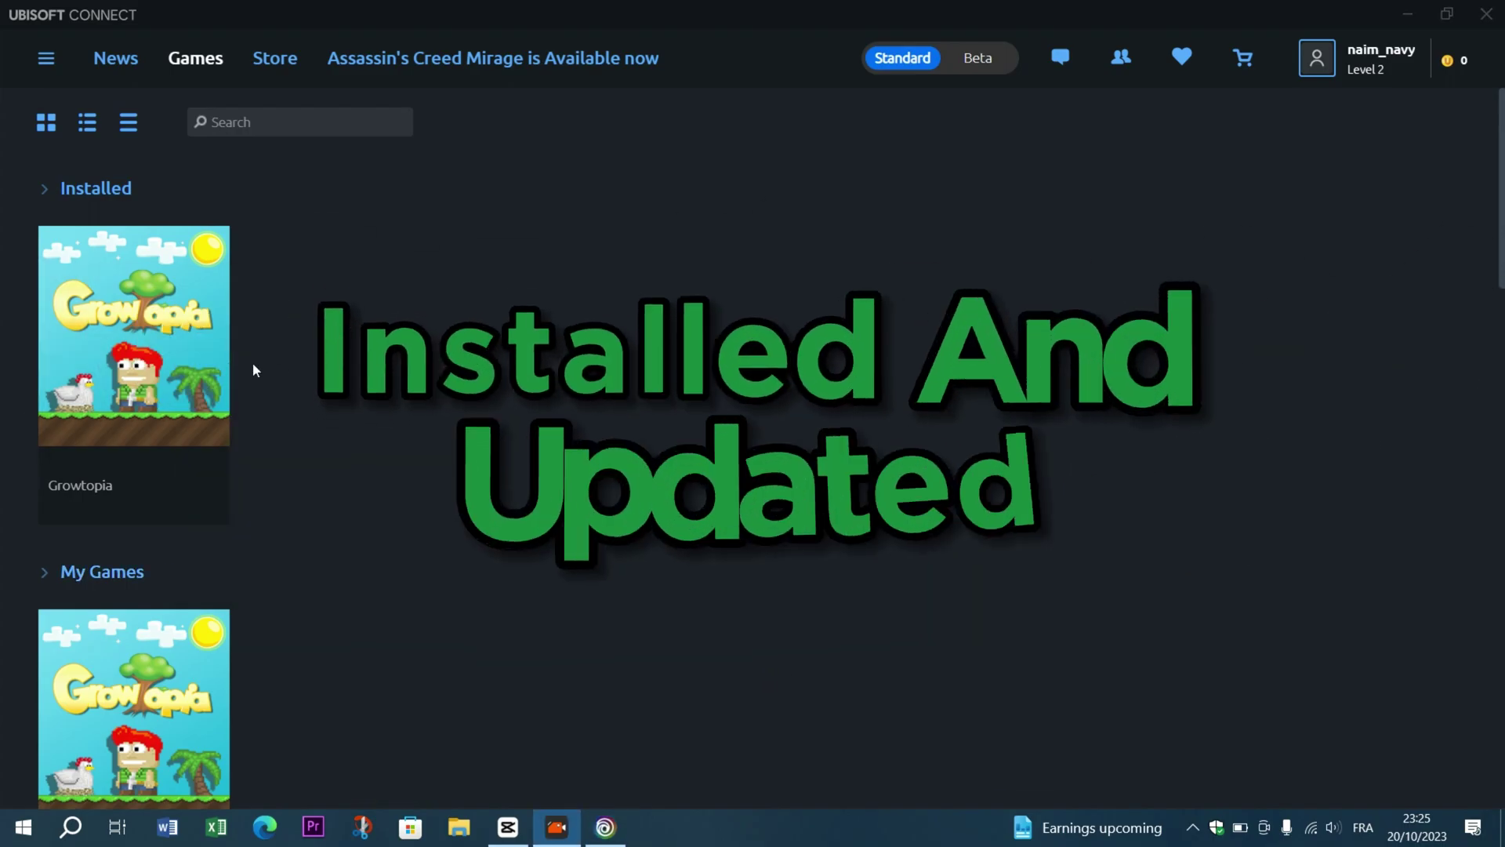
{"action": "right_click", "coordinate": [166, 364]}
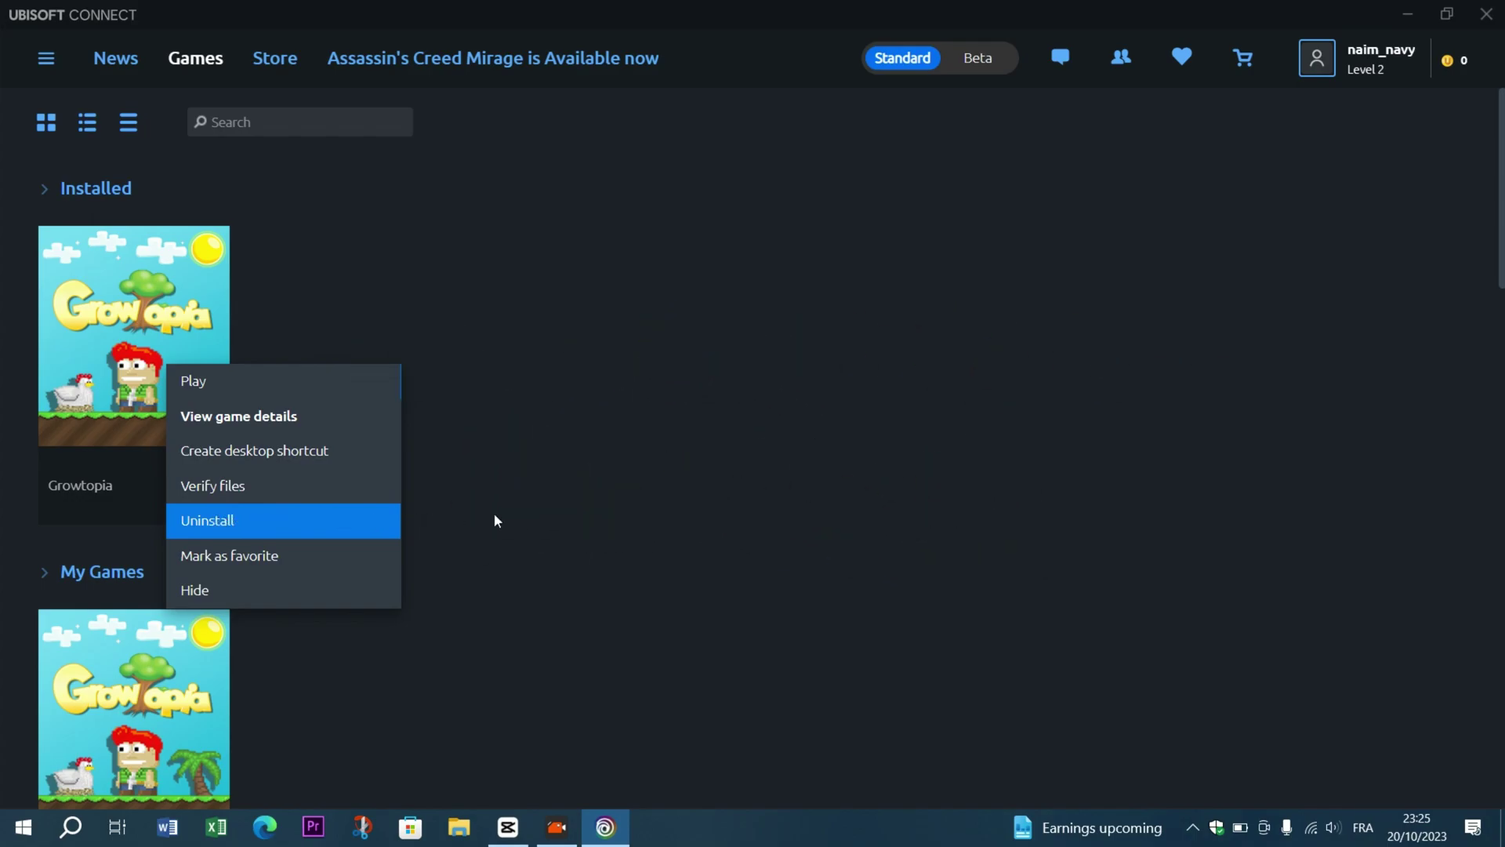
{"action": "left_click", "coordinate": [535, 505]}
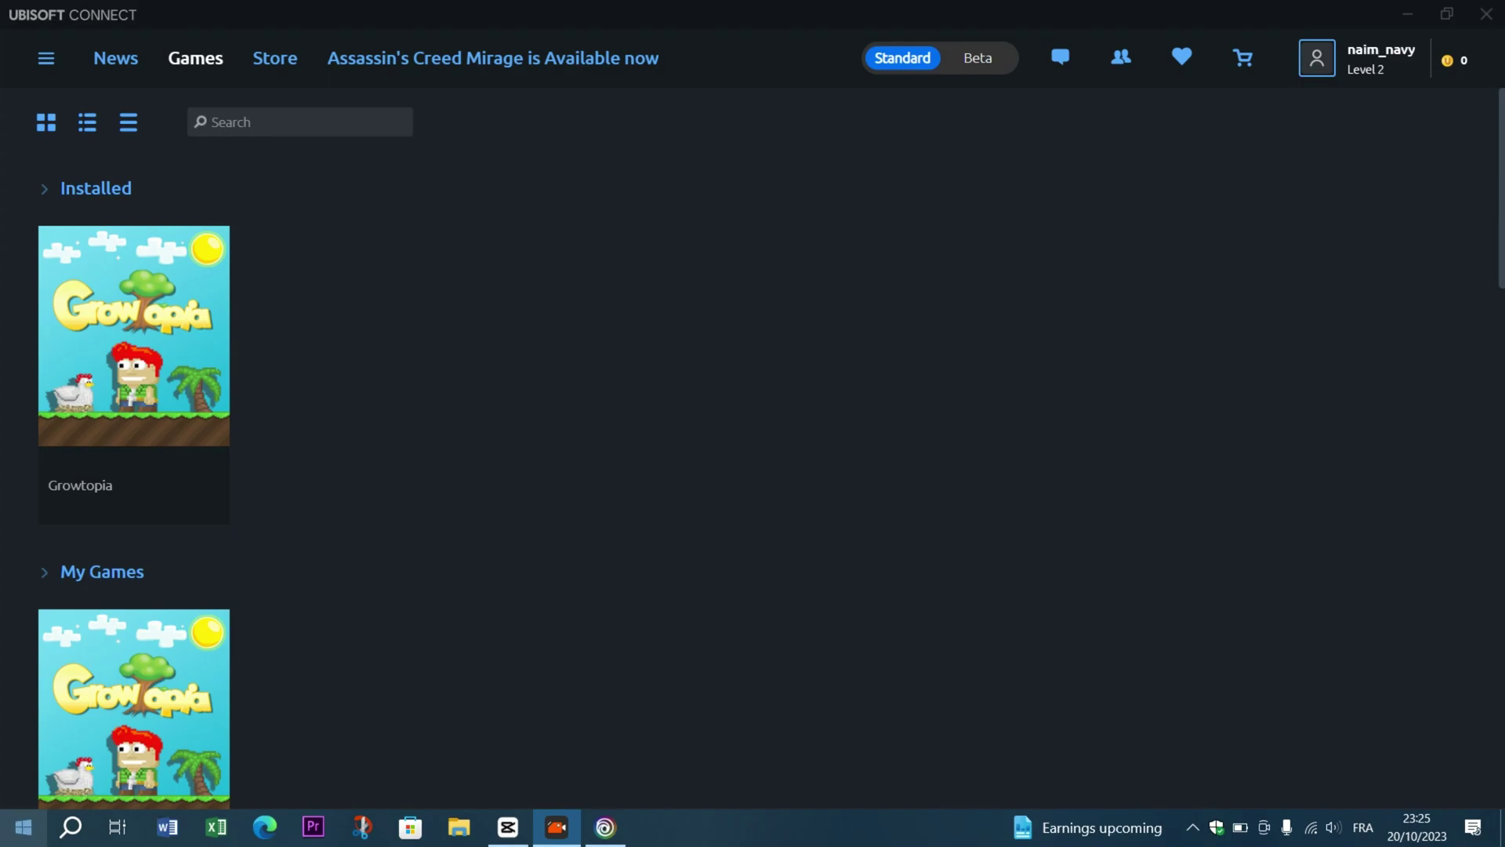
Go through Start and the Settings gear to the Apps tile's Apps & features list
{"action": "left_click", "coordinate": [23, 827]}
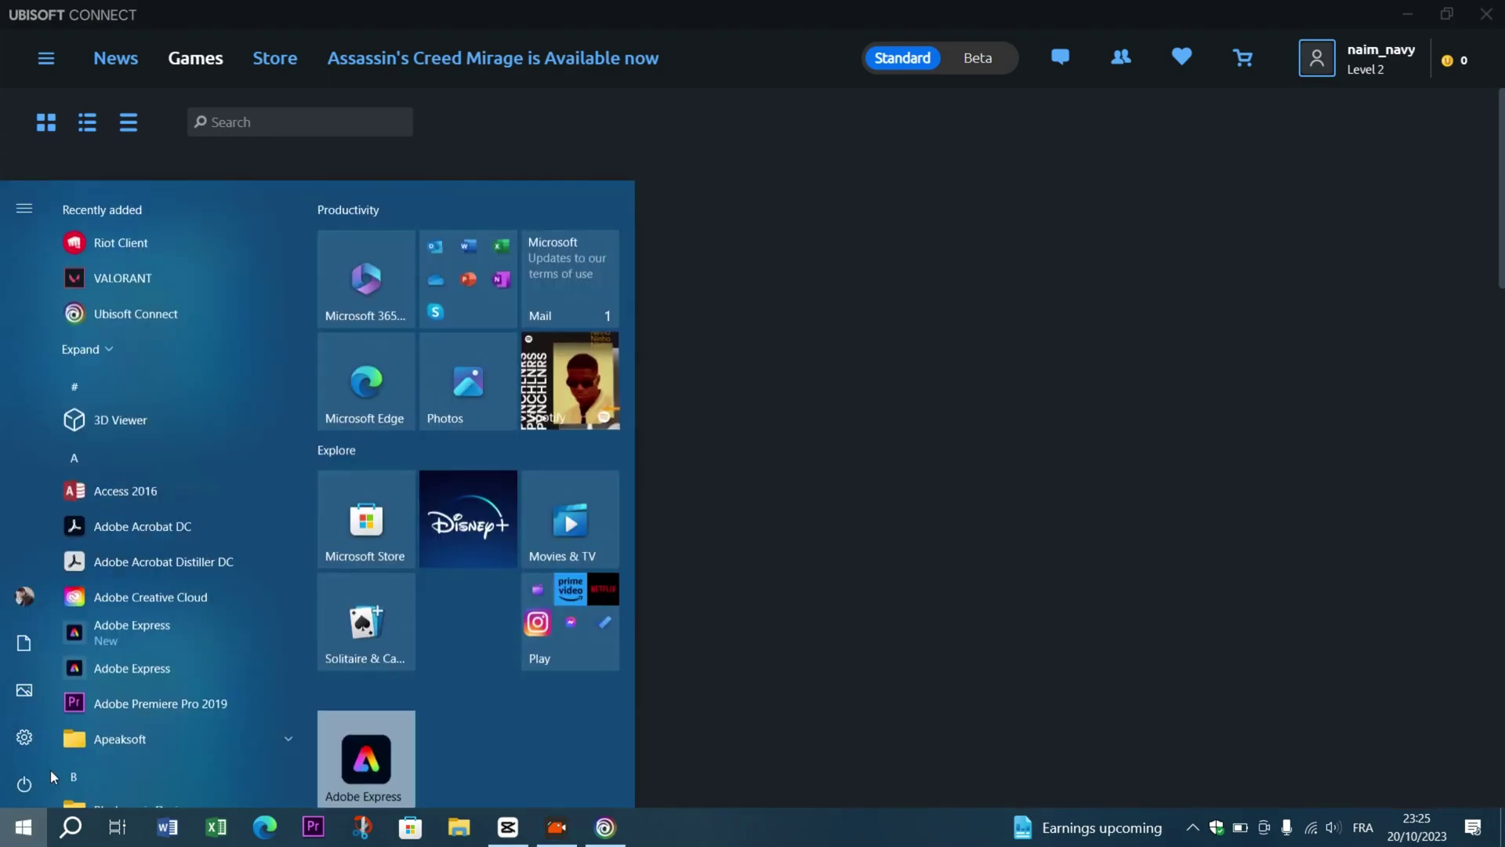
{"action": "left_click", "coordinate": [24, 736]}
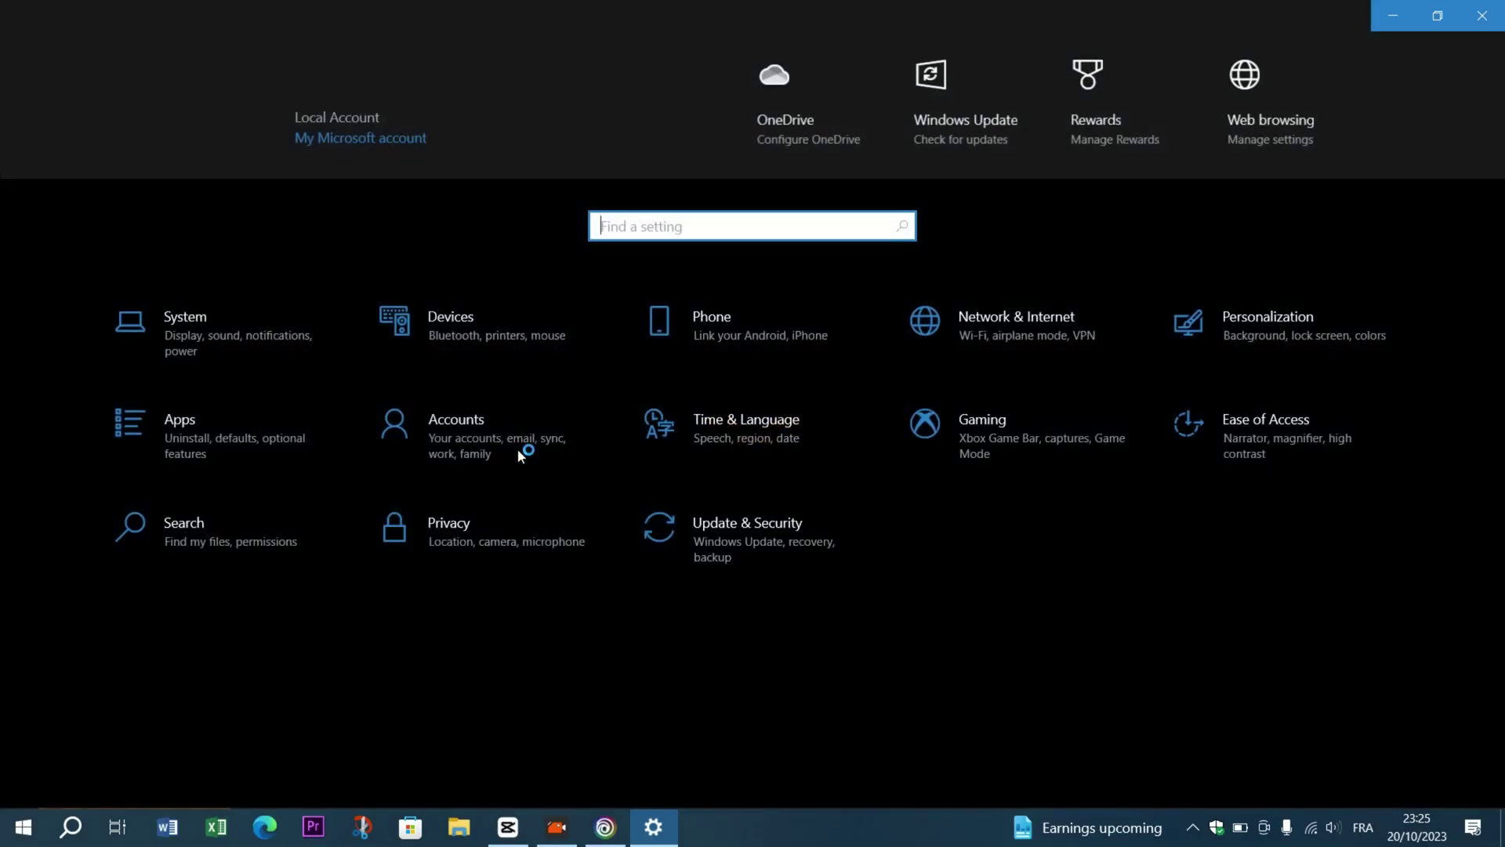
{"action": "left_click", "coordinate": [157, 416]}
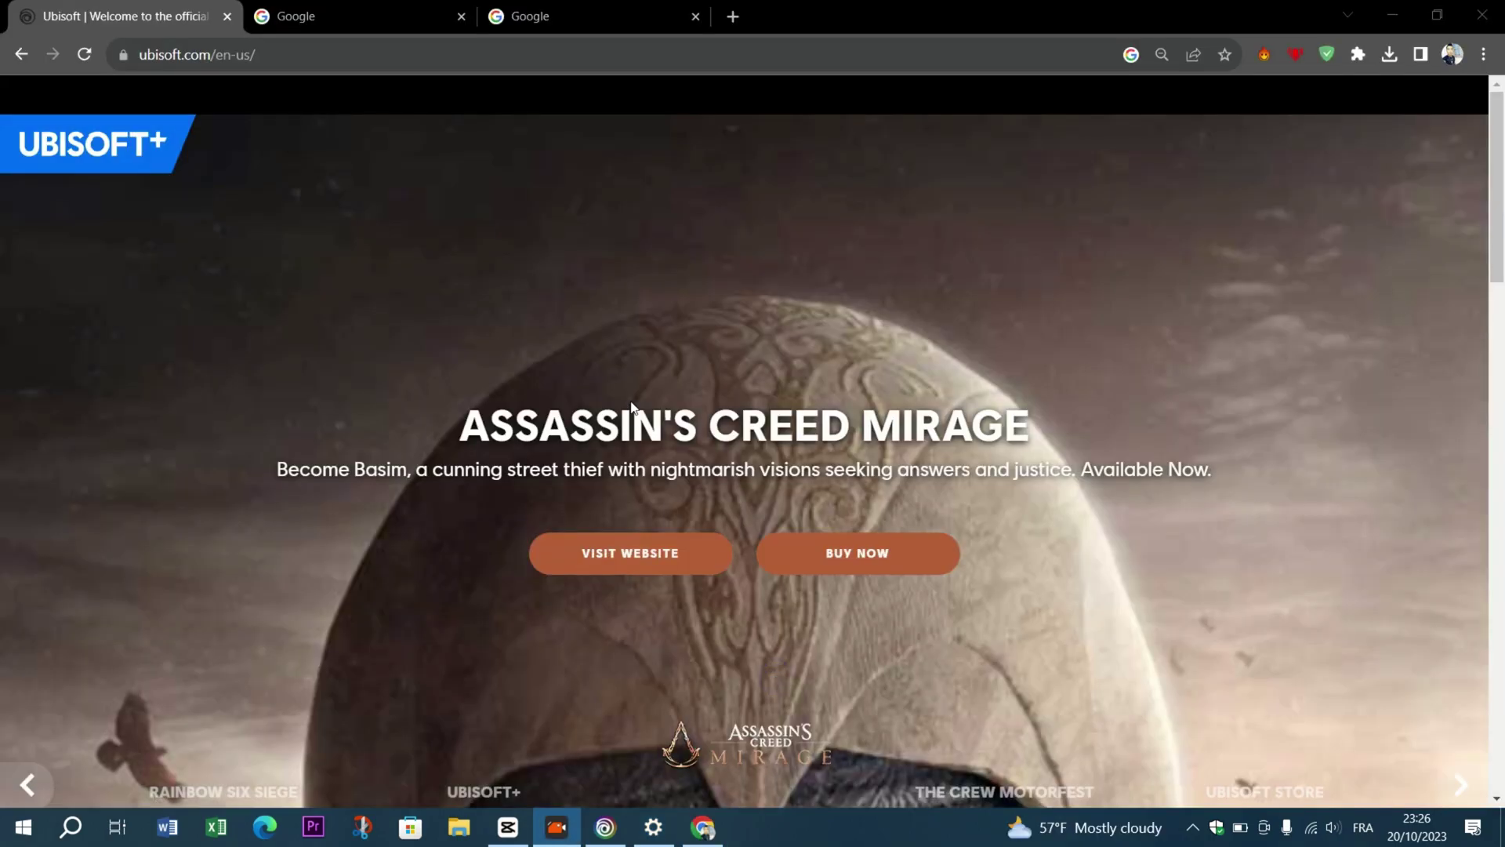
Scroll down the ubisoft.com page and back up, then minimize Chrome with Win+D
{"action": "scroll", "coordinate": [632, 404], "scroll_direction": "down", "scroll_amount": 9}
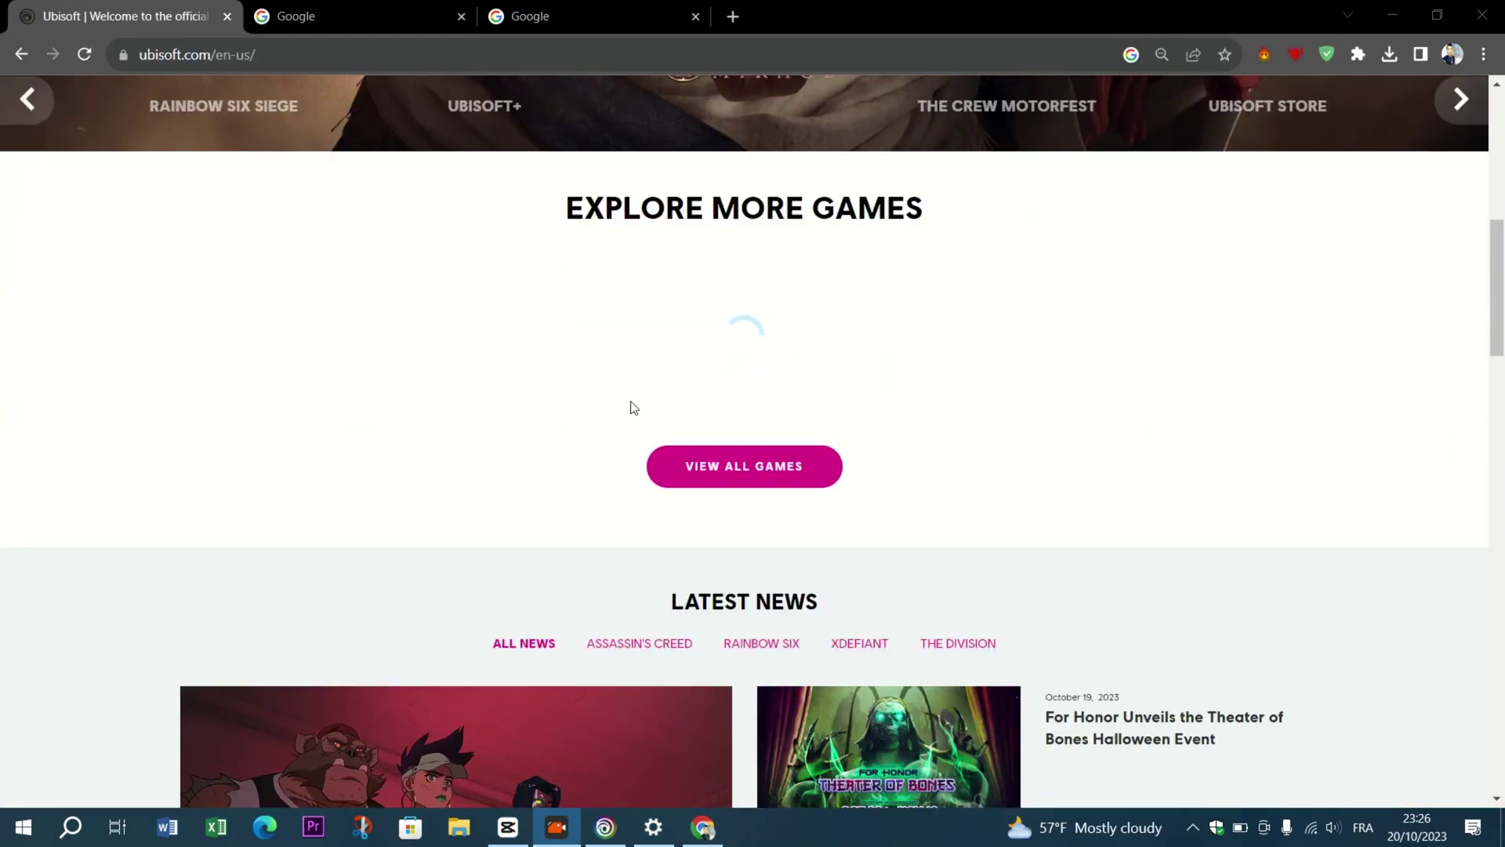
{"action": "scroll", "coordinate": [632, 406], "scroll_direction": "down", "scroll_amount": 6}
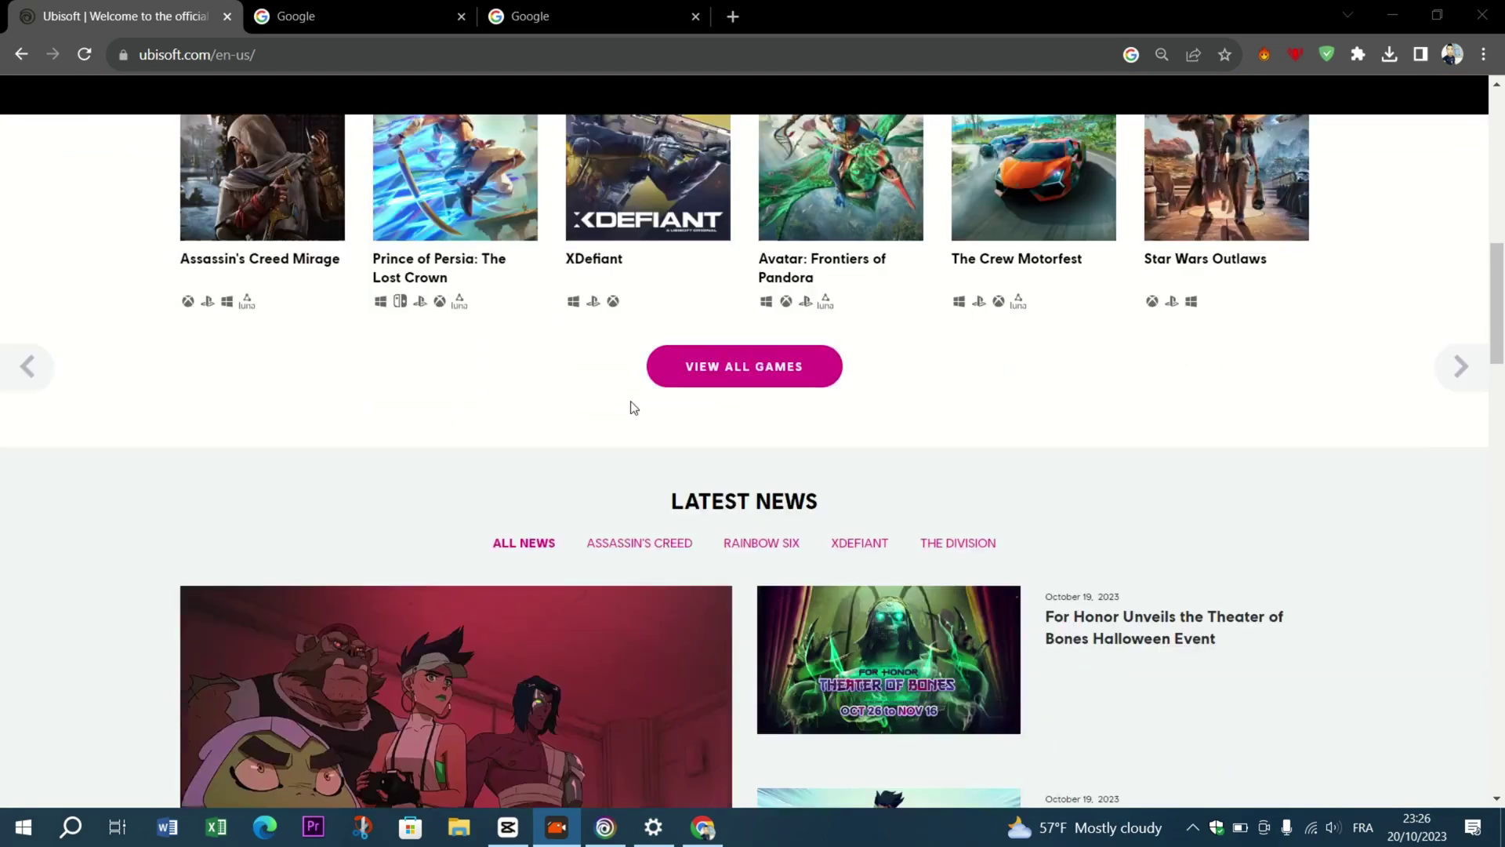
{"action": "scroll", "coordinate": [776, 679], "scroll_direction": "down", "scroll_amount": 7}
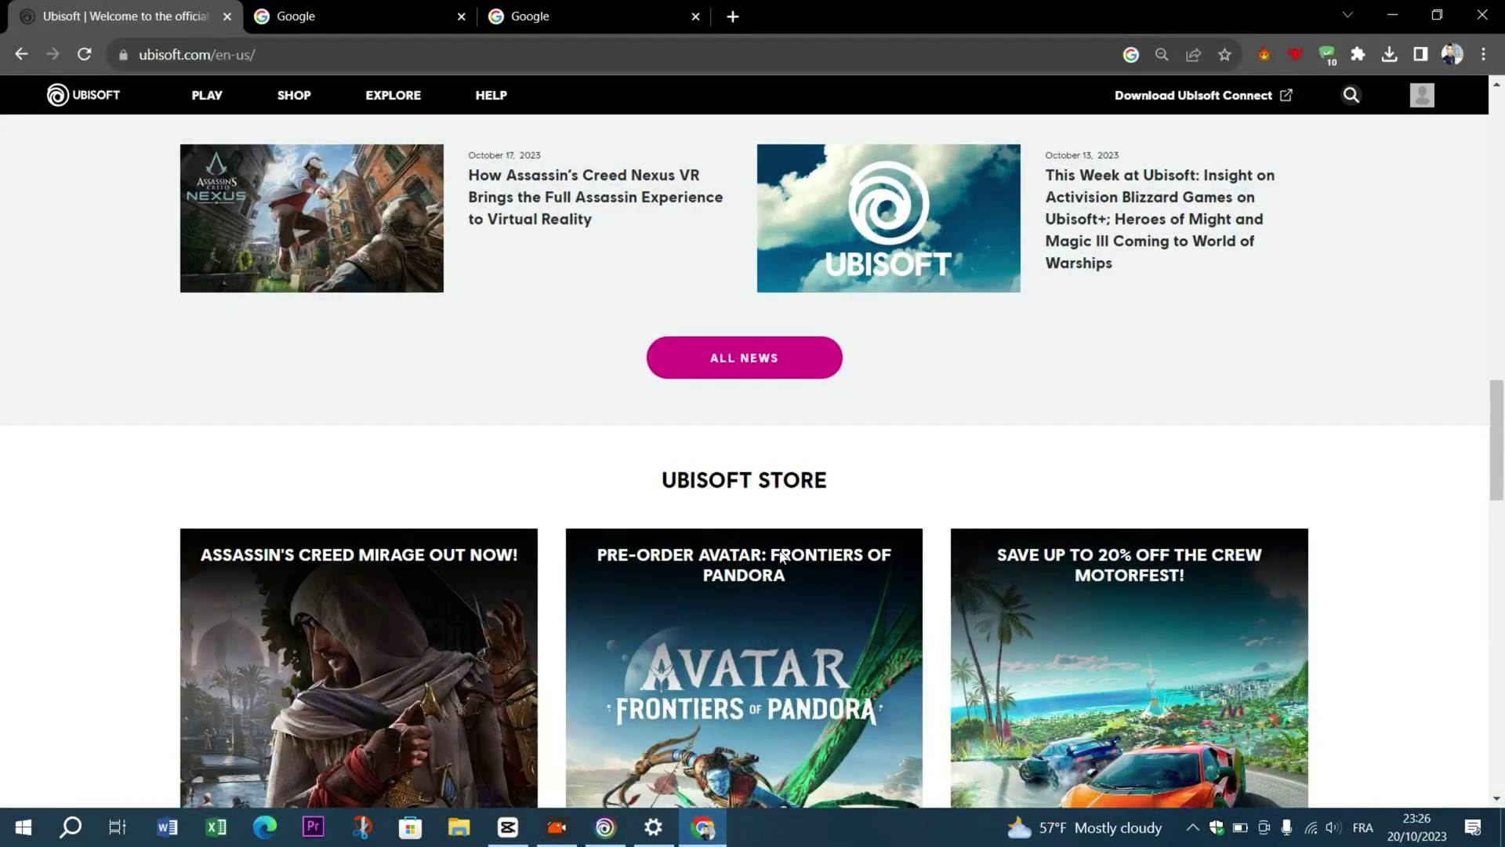
{"action": "scroll", "coordinate": [784, 662], "scroll_direction": "down", "scroll_amount": 3}
{"action": "scroll", "coordinate": [781, 558], "scroll_direction": "down", "scroll_amount": 2}
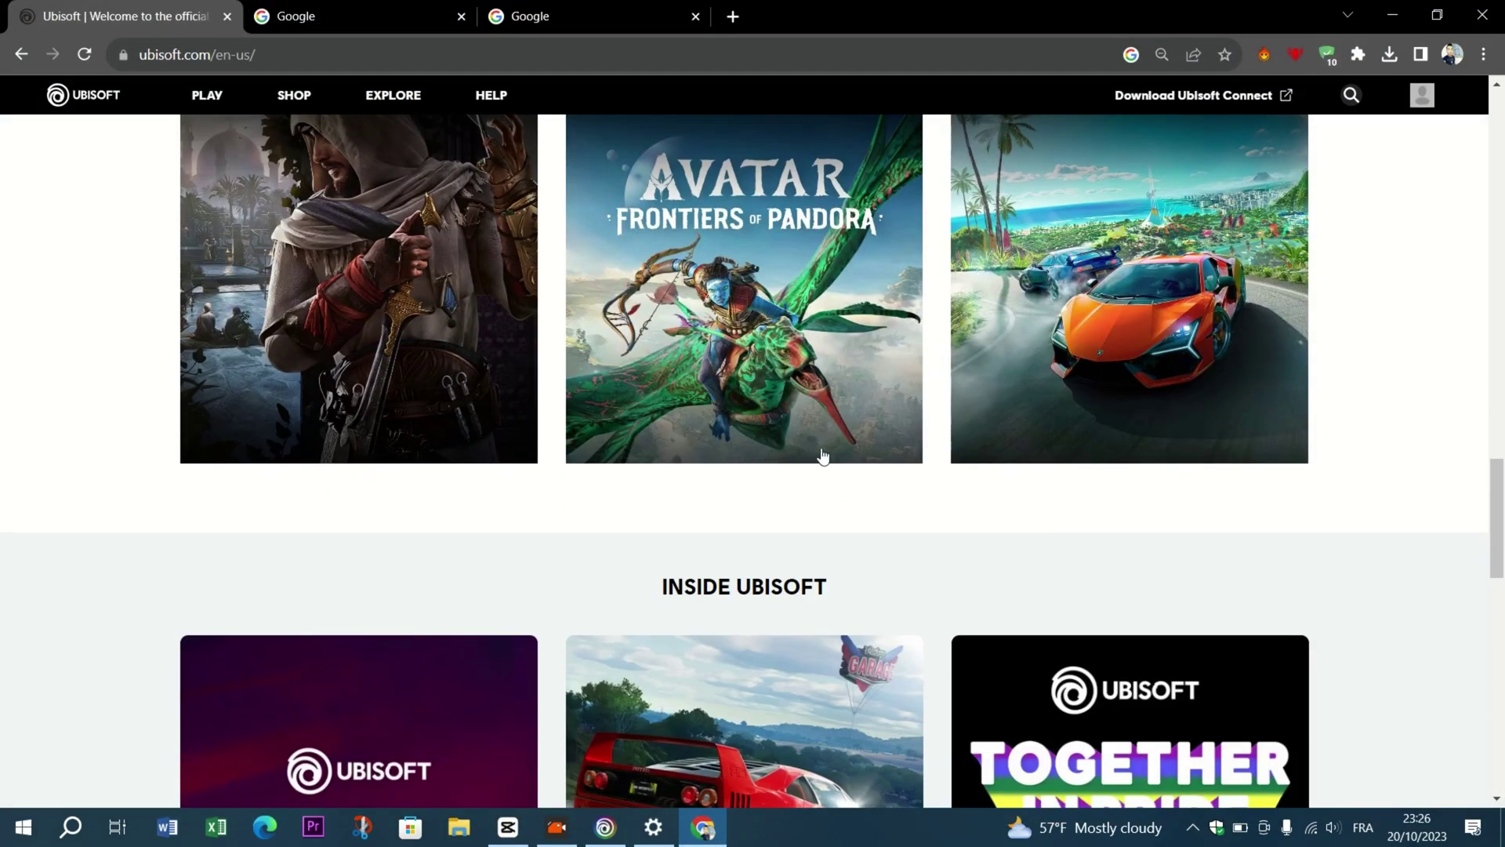
{"action": "scroll", "coordinate": [1286, 235], "scroll_direction": "up", "scroll_amount": 5}
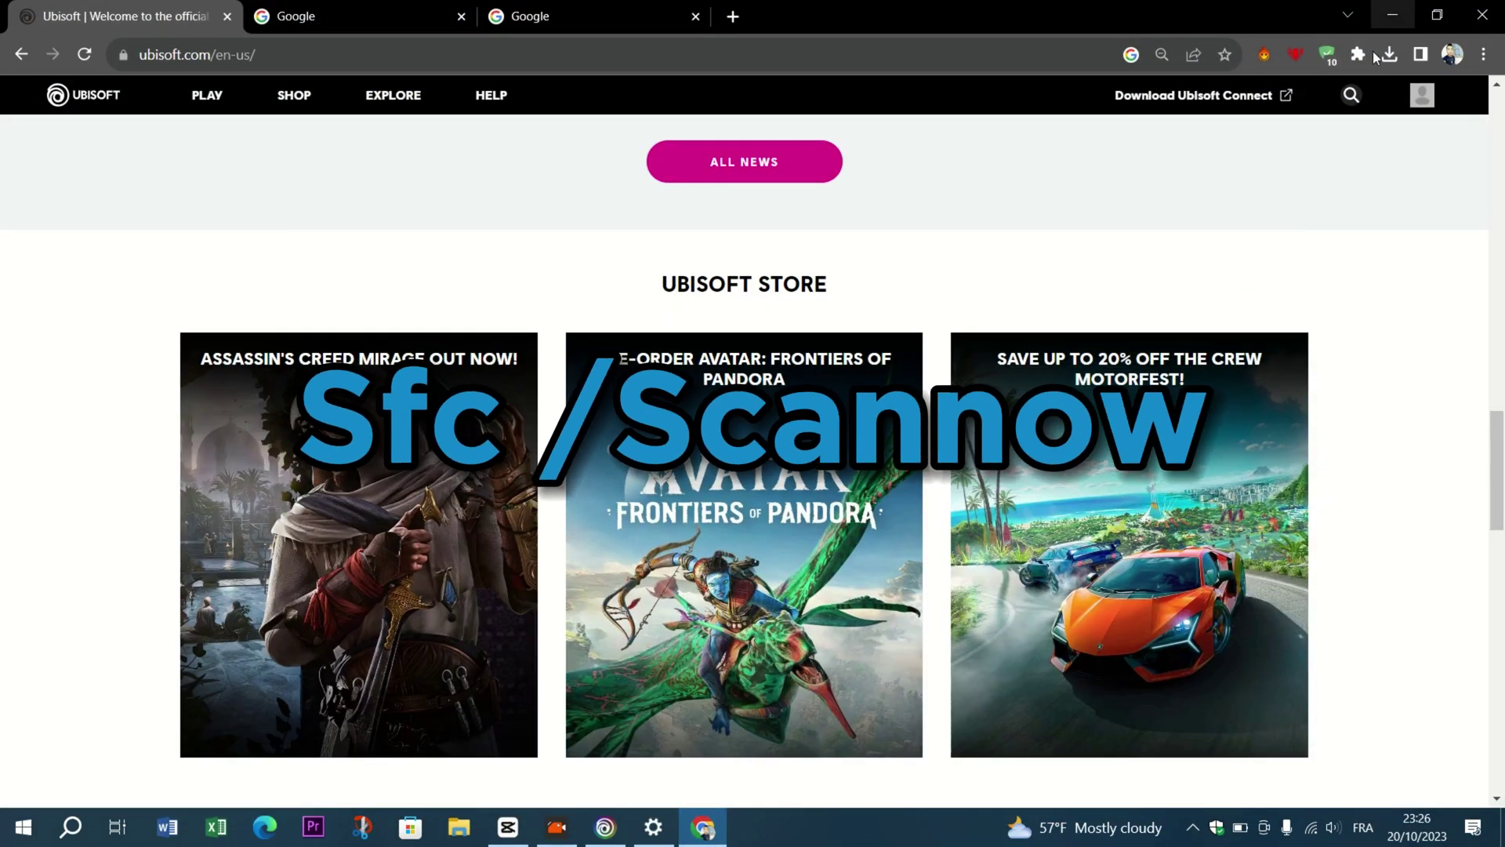
{"action": "scroll", "coordinate": [1115, 335], "scroll_direction": "up", "scroll_amount": 1}
{"action": "scroll", "coordinate": [1113, 337], "scroll_direction": "up", "scroll_amount": 12}
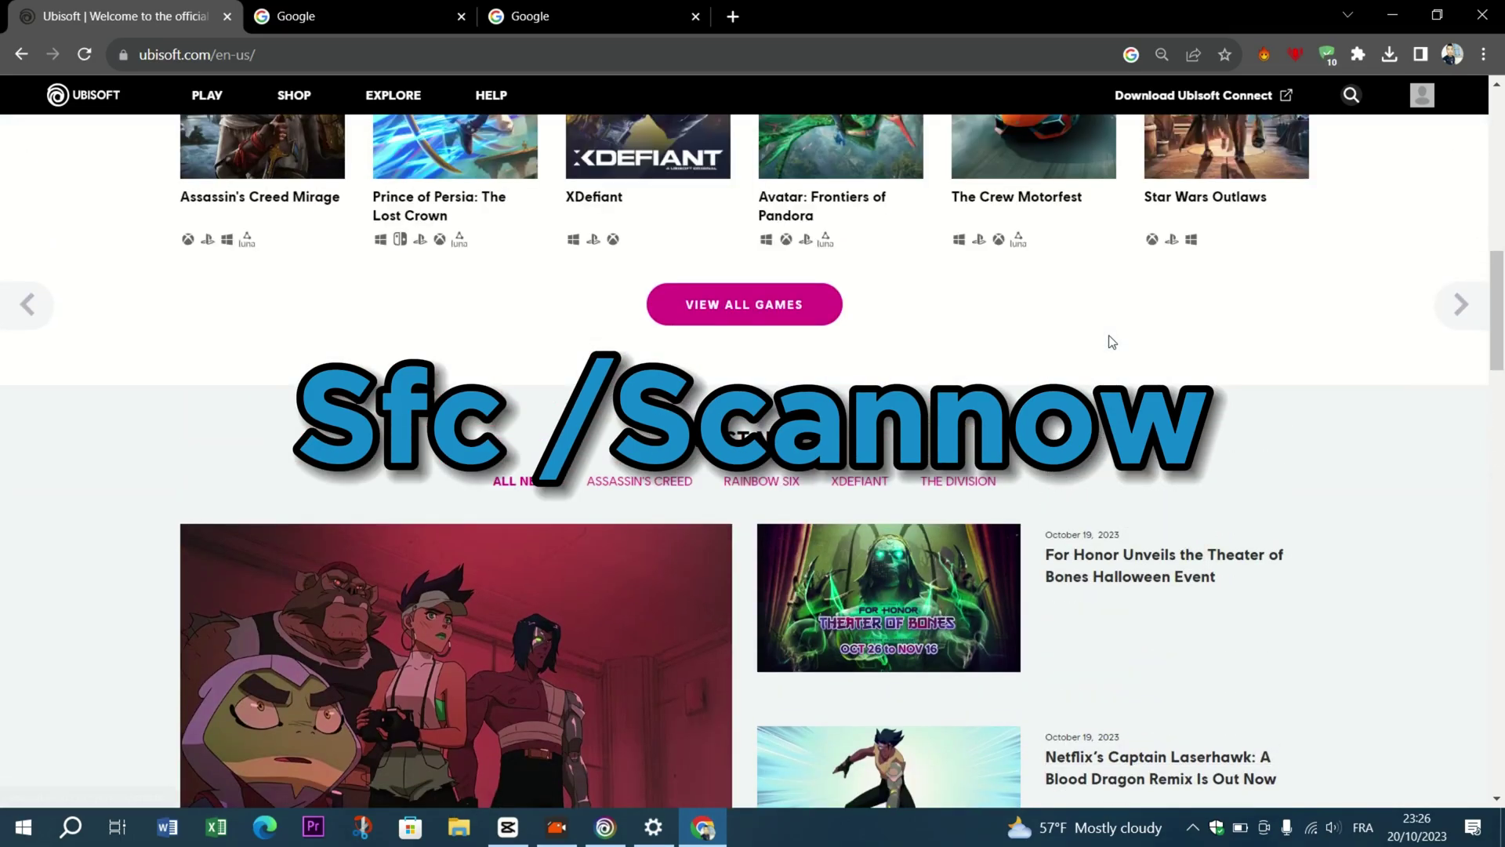
{"action": "scroll", "coordinate": [1110, 343], "scroll_direction": "up", "scroll_amount": 7}
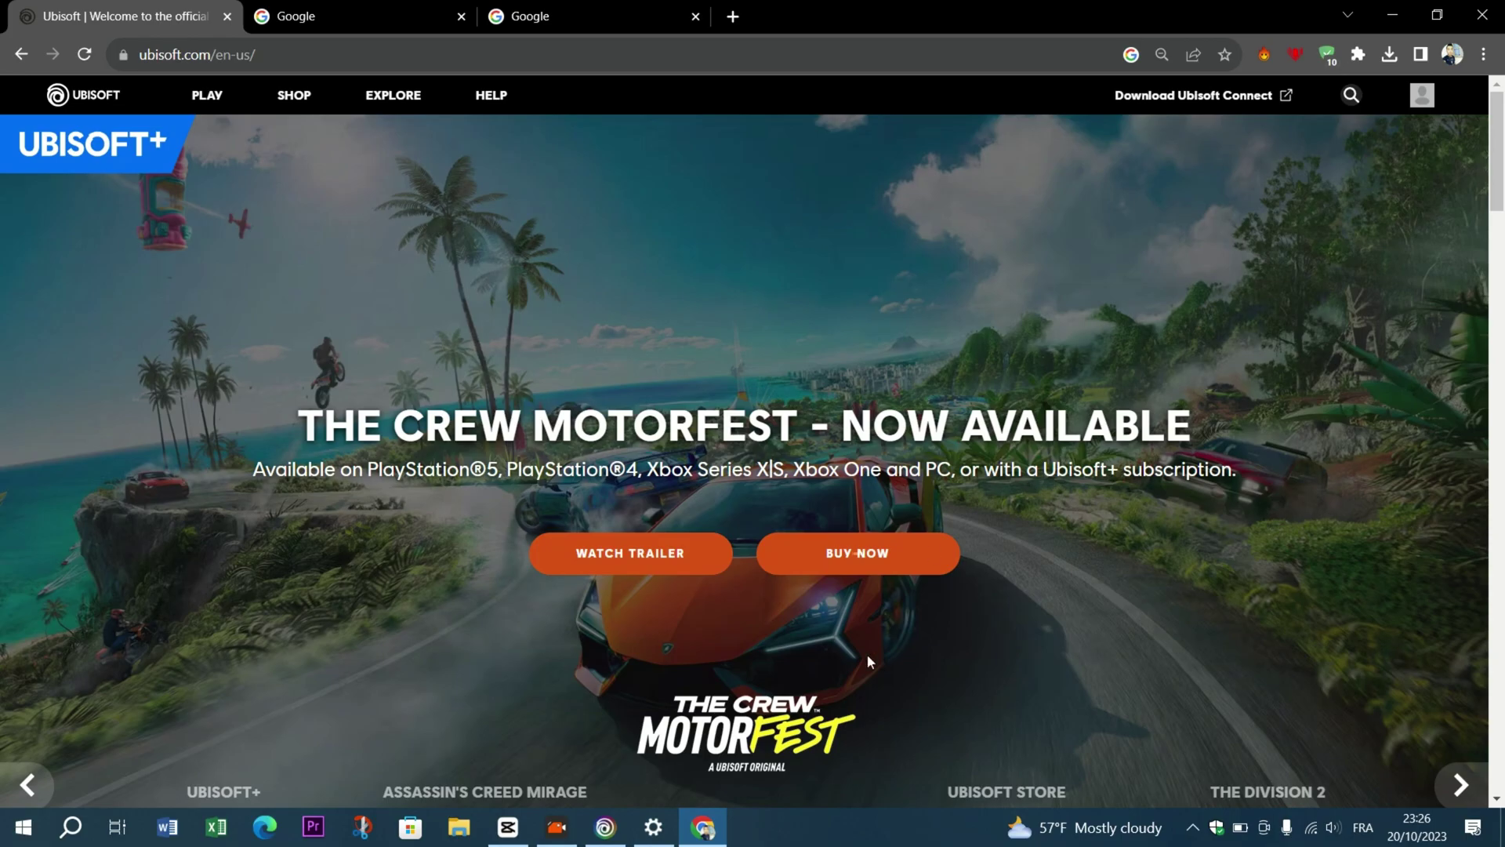
{"action": "key", "text": "super+d"}
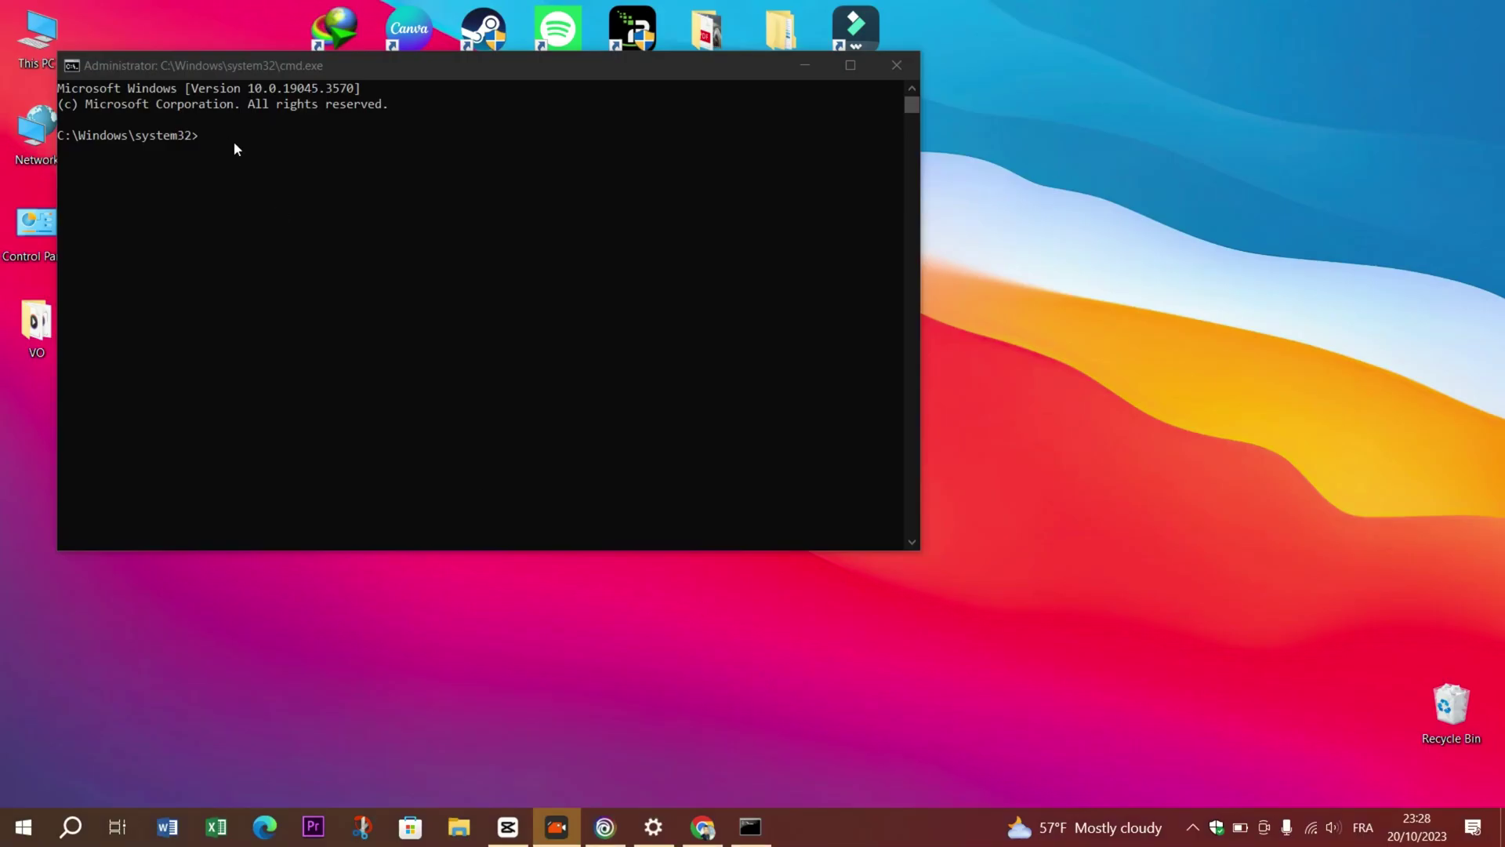
Enter and run sfc /scannow in the administrator Command Prompt, fixing a stray character
{"action": "left_click", "coordinate": [235, 139]}
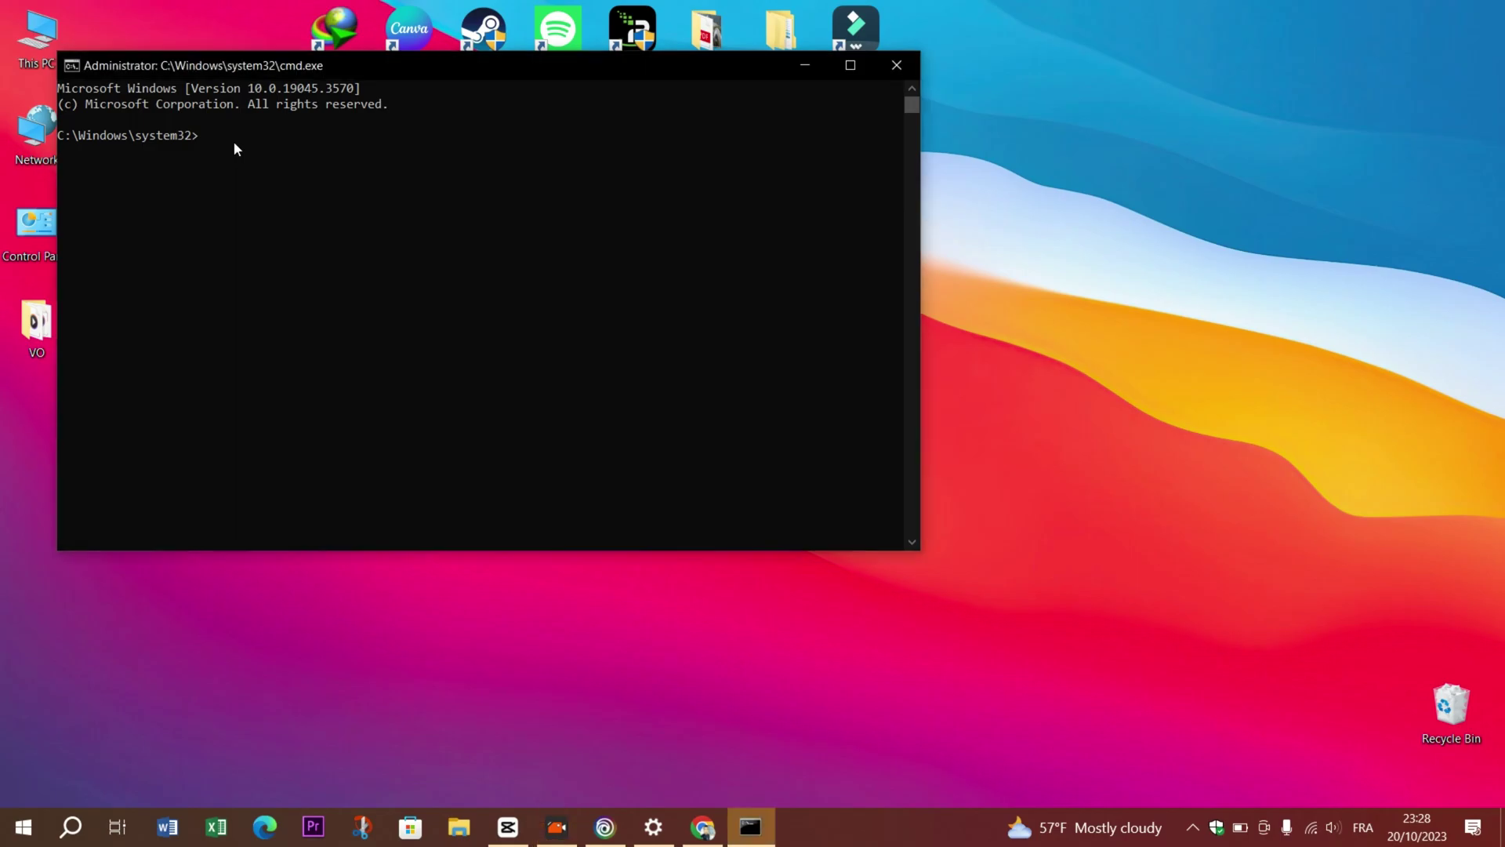
{"action": "left_click", "coordinate": [398, 64]}
{"action": "type", "text": "sfc"}
{"action": "key", "text": "BackSpace"}
{"action": "type", "text": "/scannow"}
{"action": "left_click", "coordinate": [784, 682]}
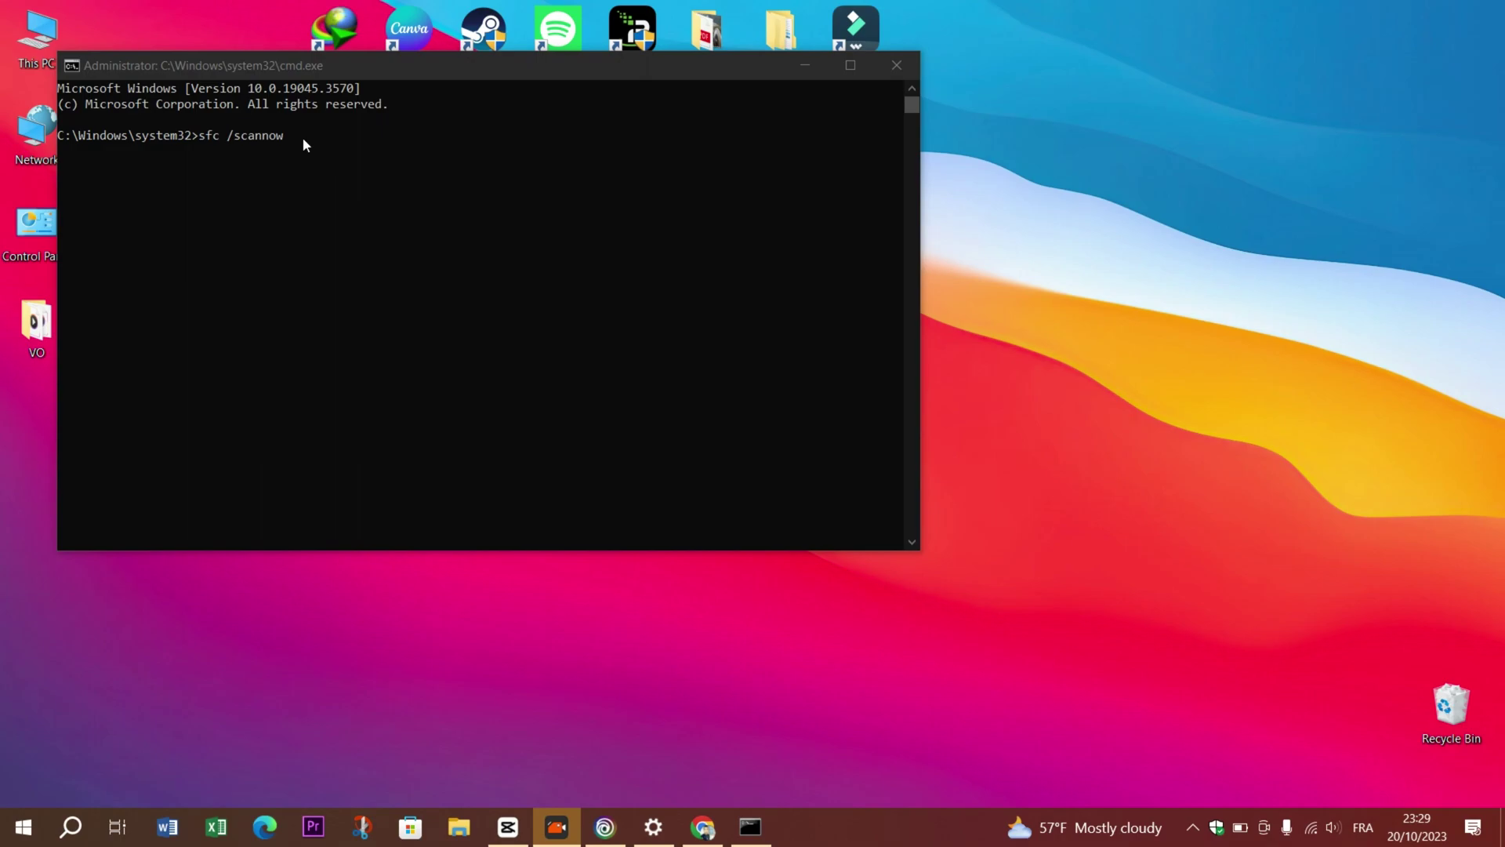
{"action": "left_click", "coordinate": [425, 66]}
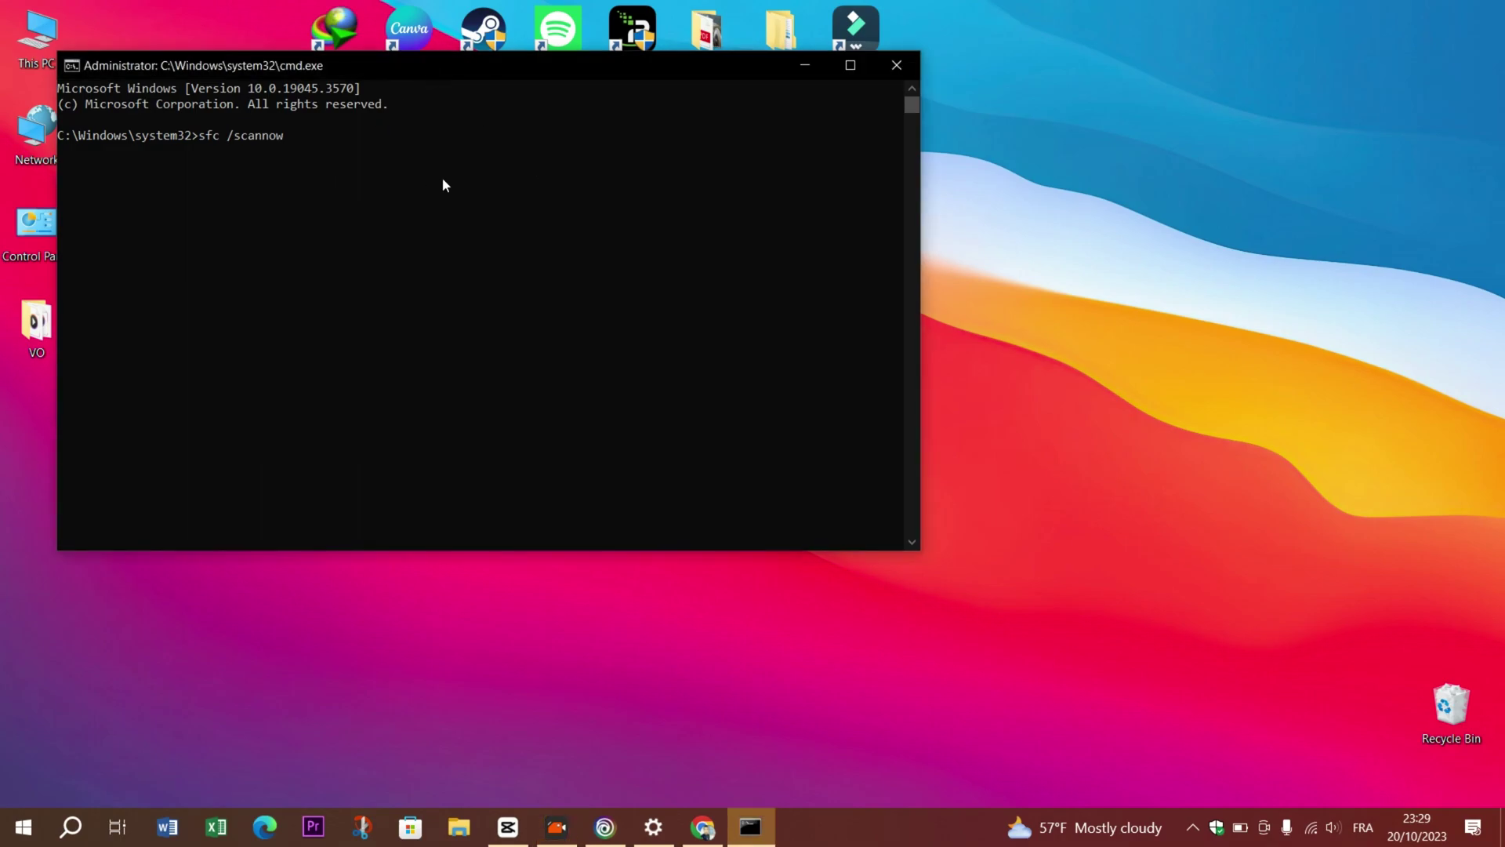
{"action": "key", "text": "Return"}
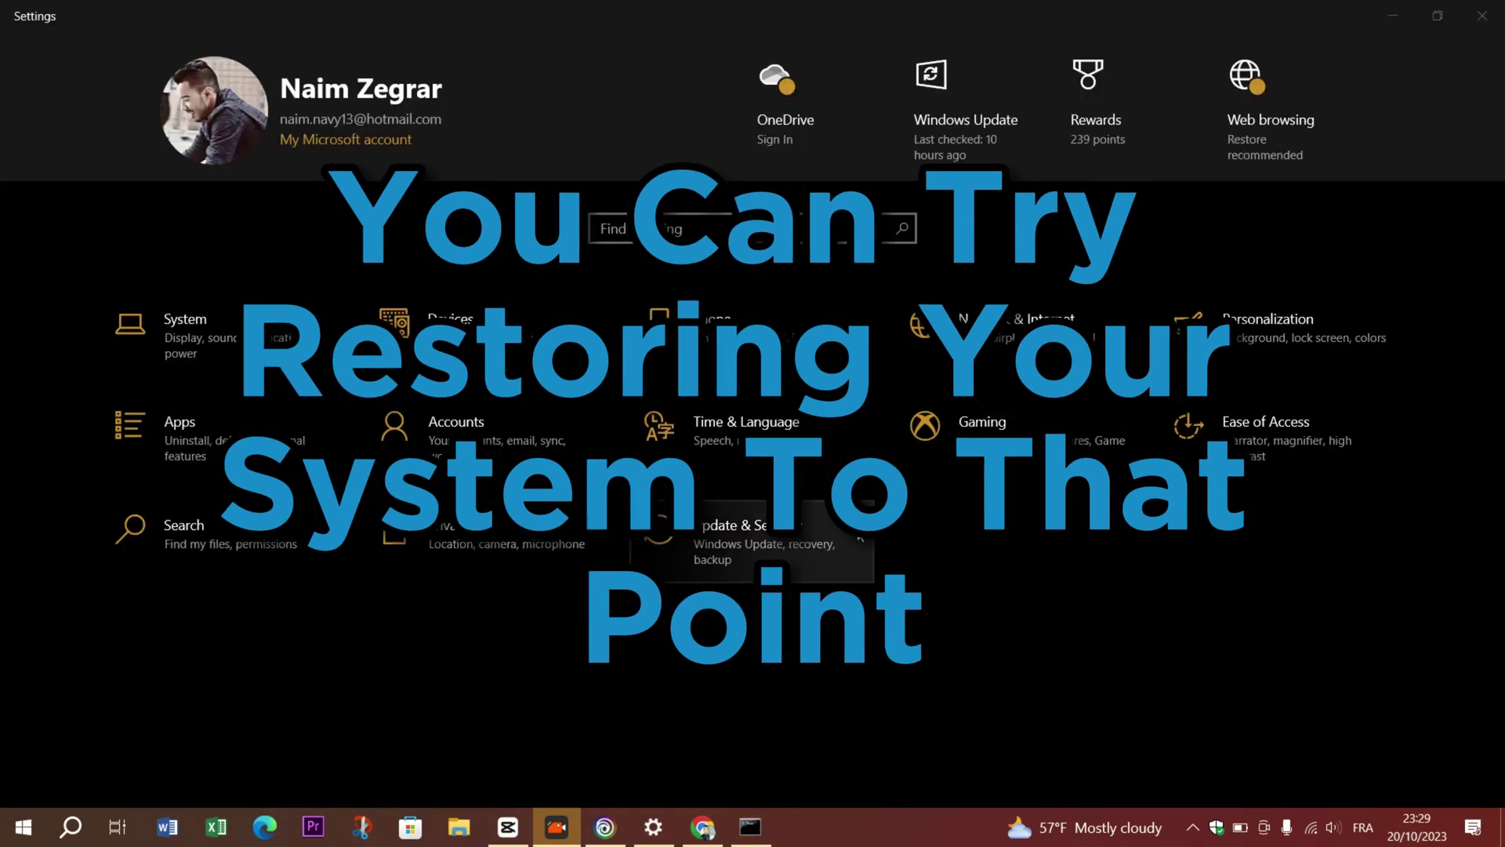
Open the Update & Security section of Windows Settings
{"action": "left_click", "coordinate": [733, 544]}
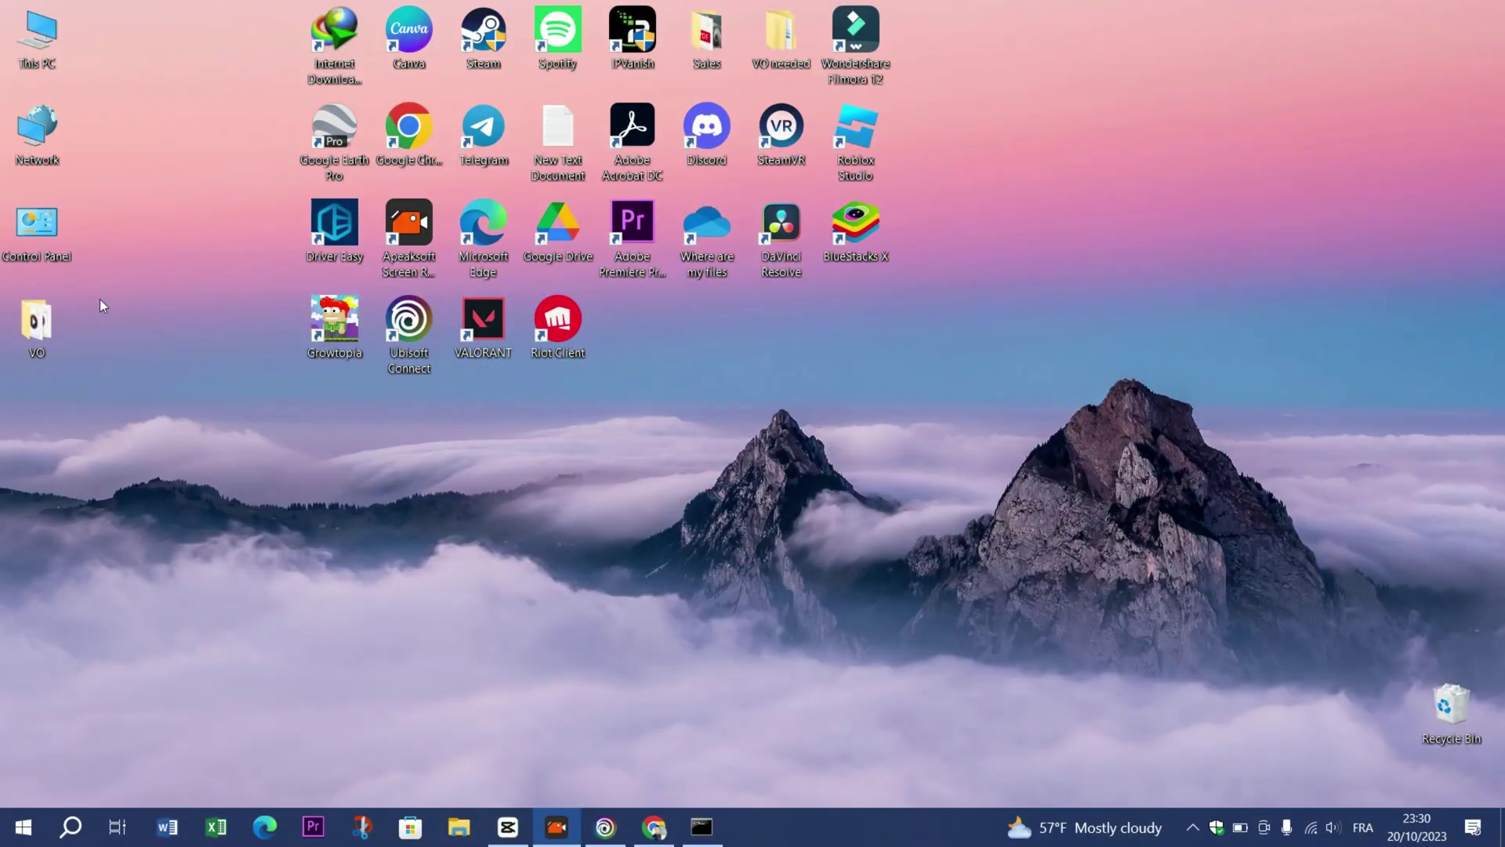
Open Computer Management from This PC's Manage option and select Display adapters in Device Manager
{"action": "right_click", "coordinate": [51, 139]}
{"action": "right_click", "coordinate": [43, 30]}
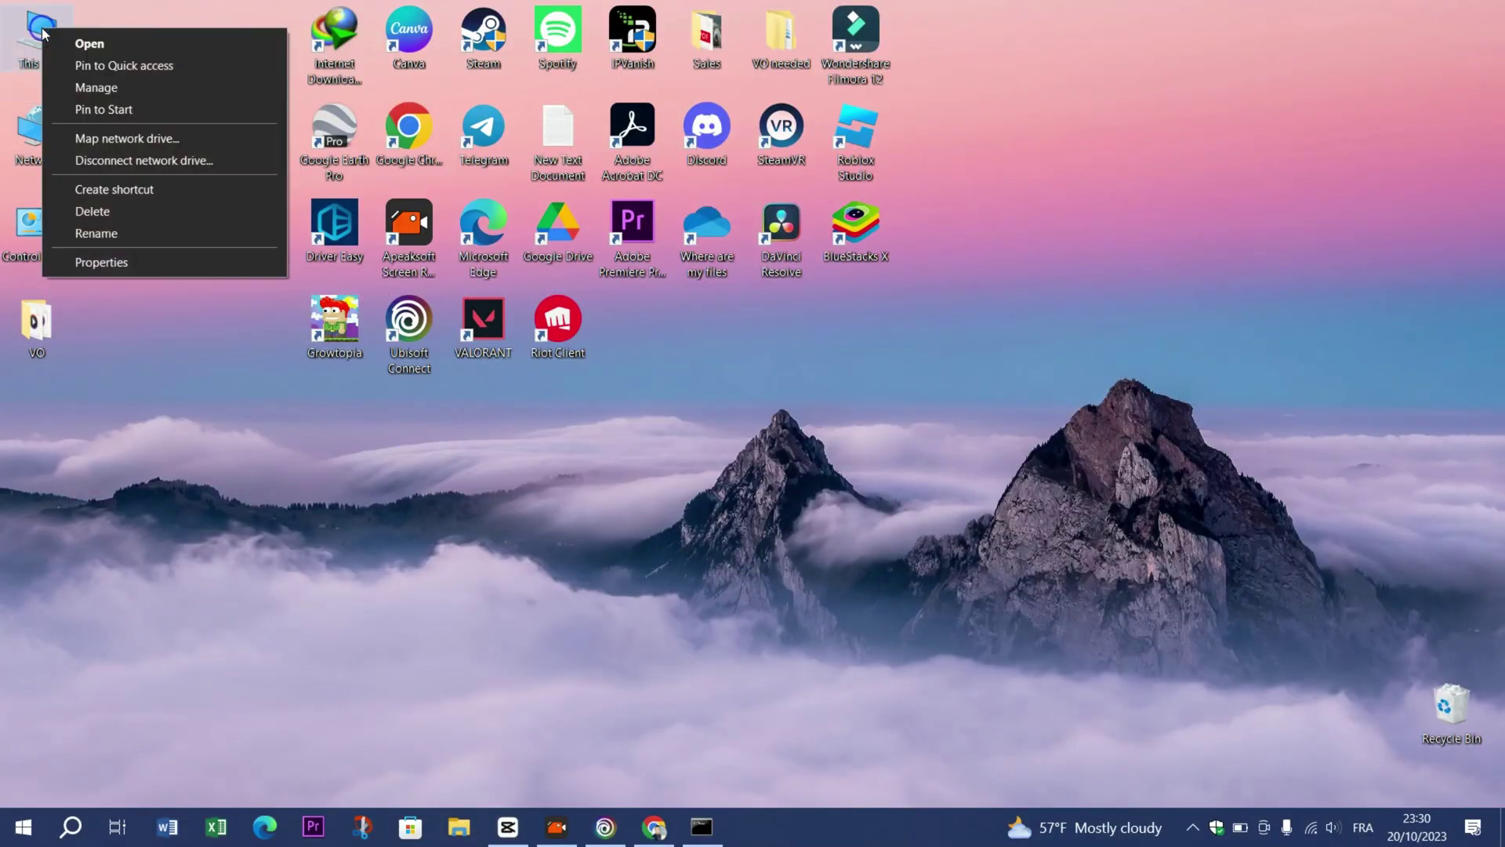
{"action": "left_click", "coordinate": [121, 84]}
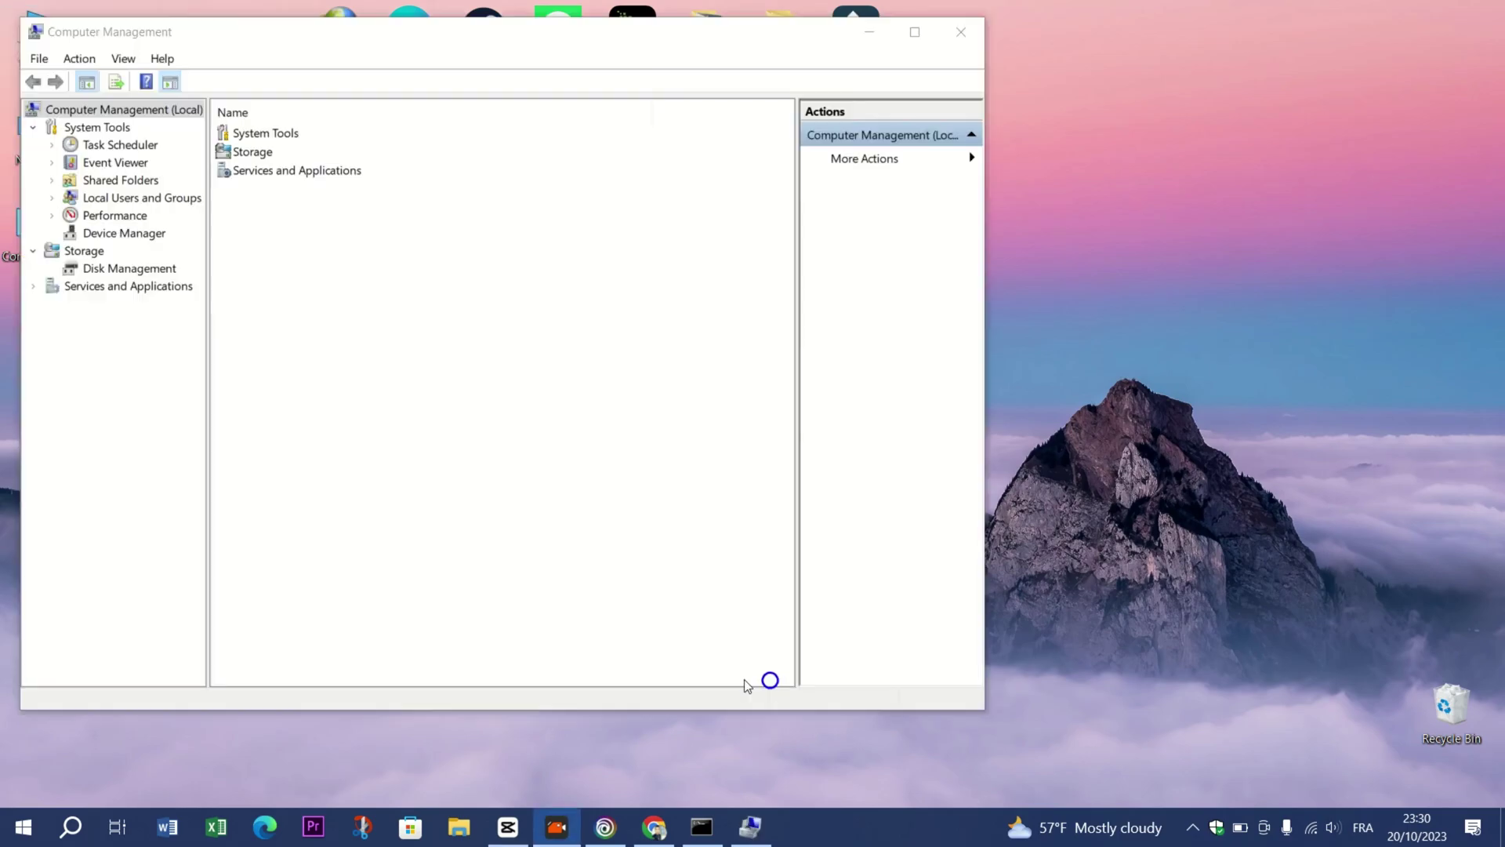
{"action": "left_click", "coordinate": [135, 233]}
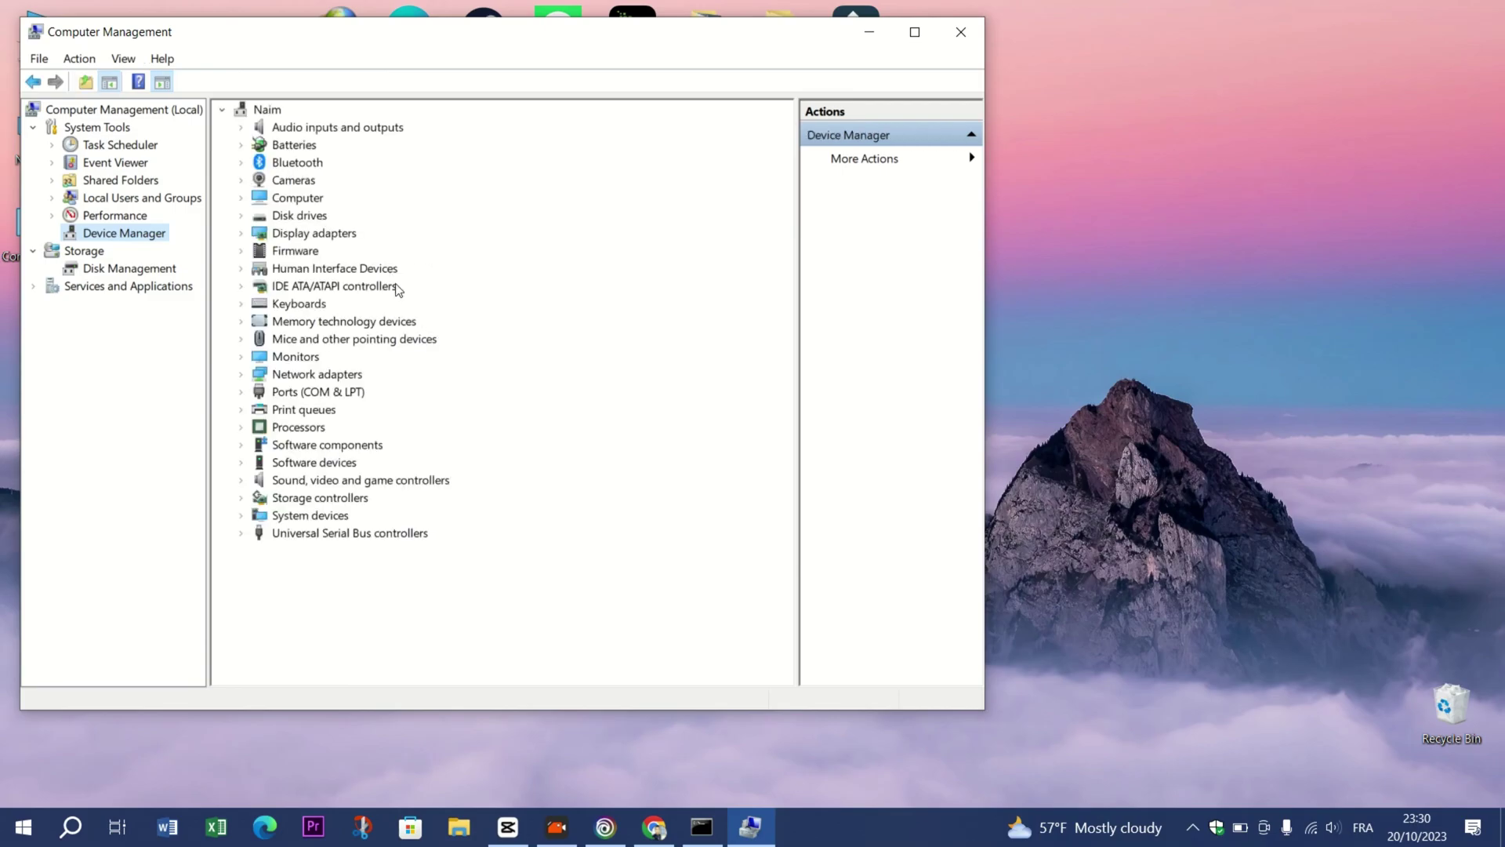
{"action": "left_click", "coordinate": [306, 232]}
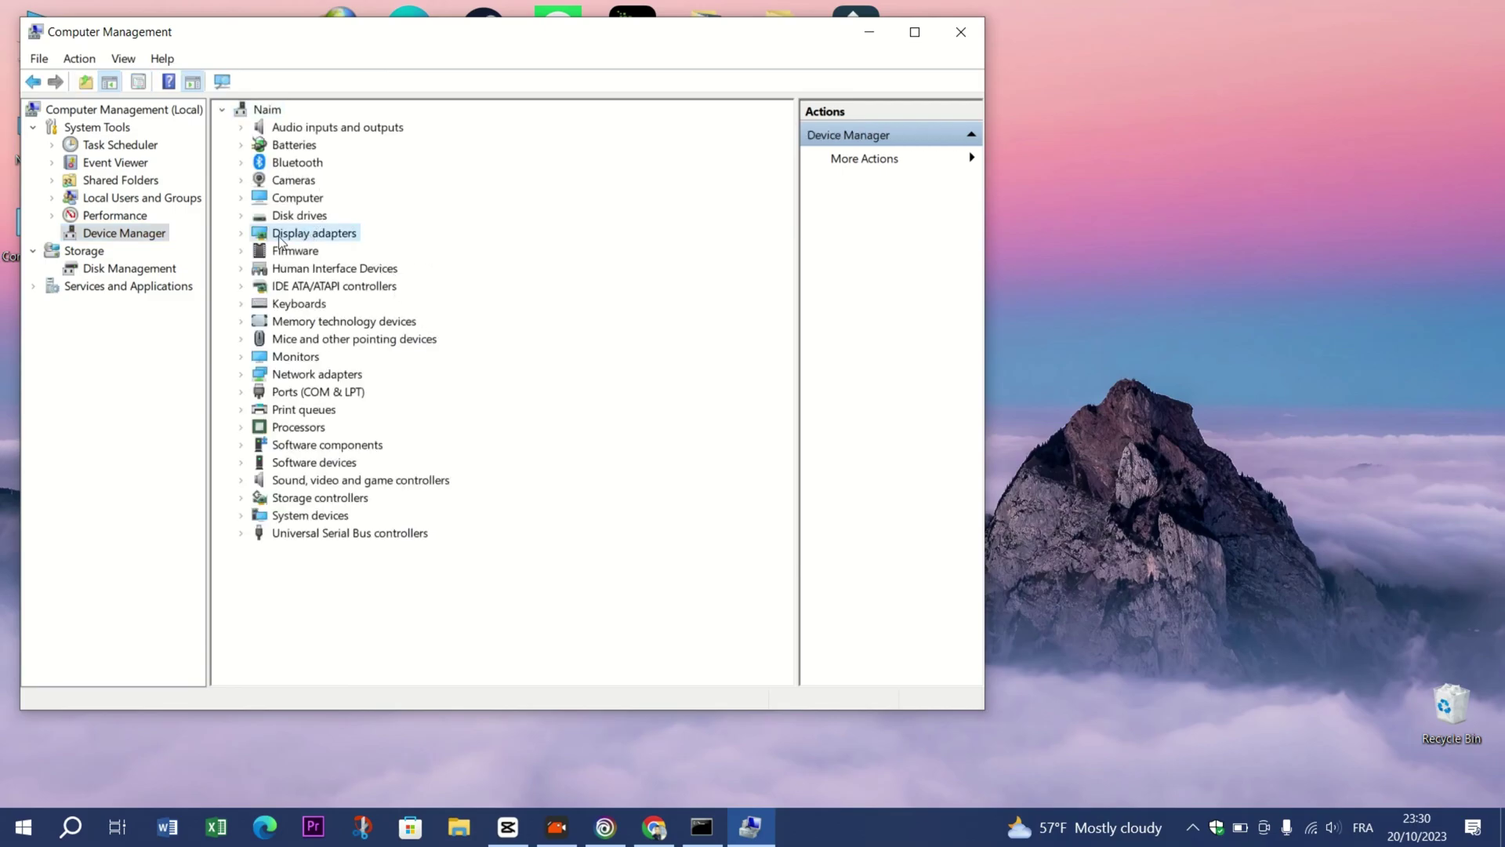
Close Computer Management, launch Ubisoft Connect from the taskbar and open the profile's account menu
{"action": "key", "text": "alt+F4"}
{"action": "key", "text": "super"}
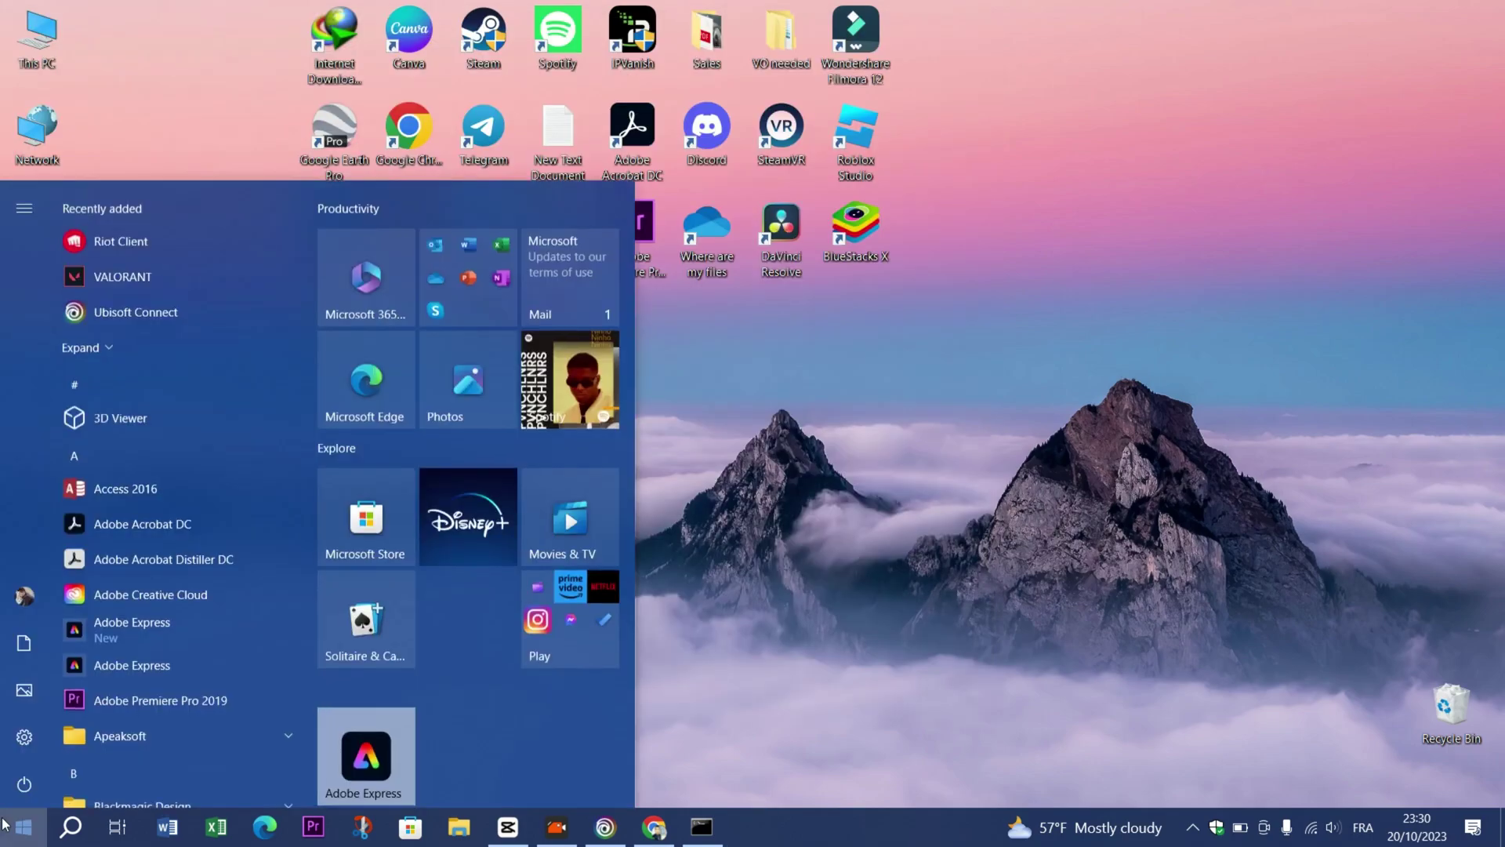
{"action": "left_click", "coordinate": [1024, 392]}
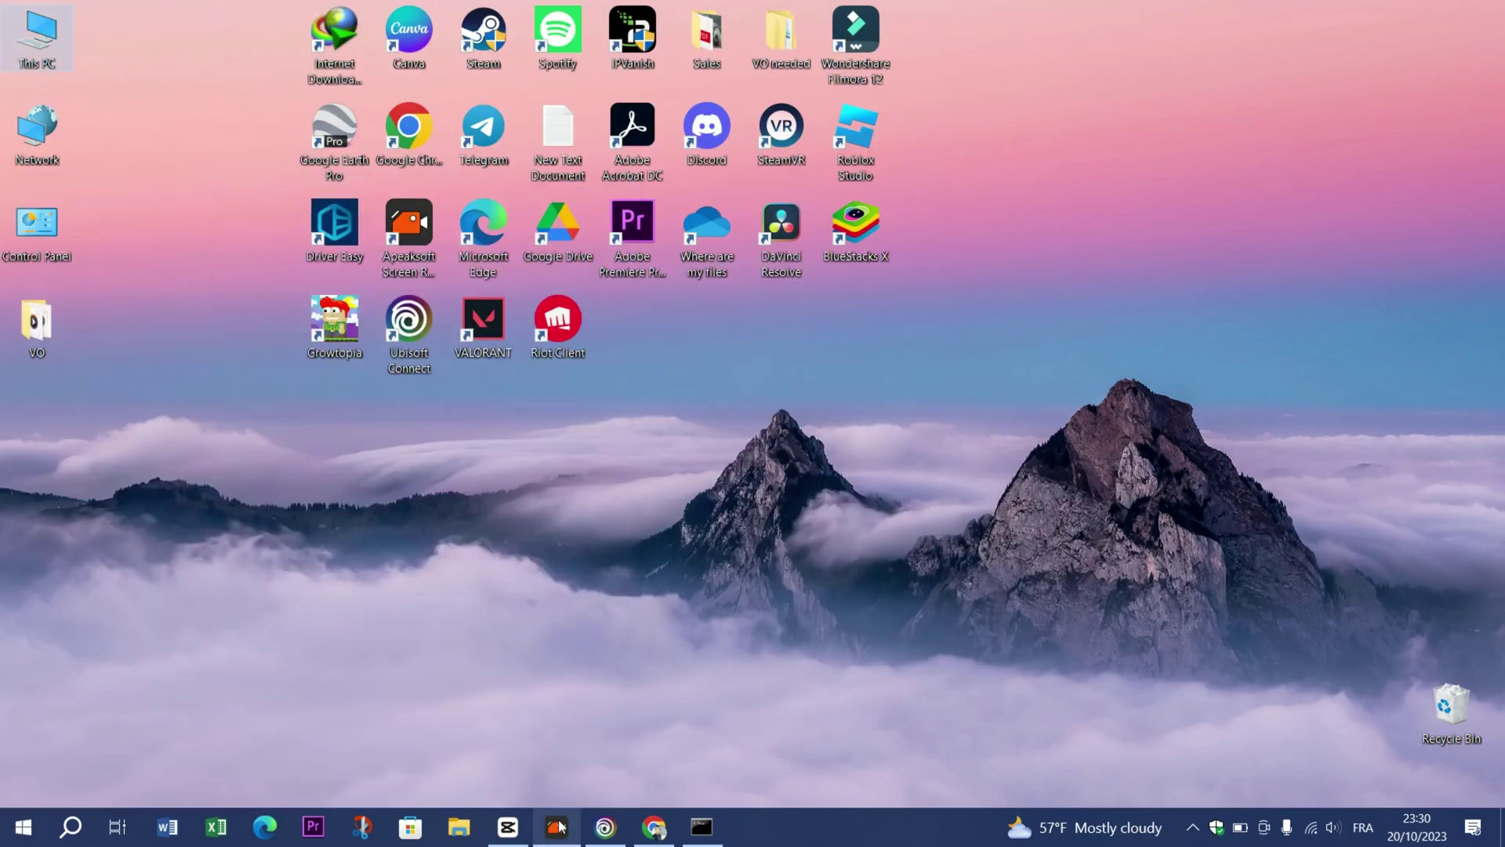
{"action": "left_click", "coordinate": [606, 830]}
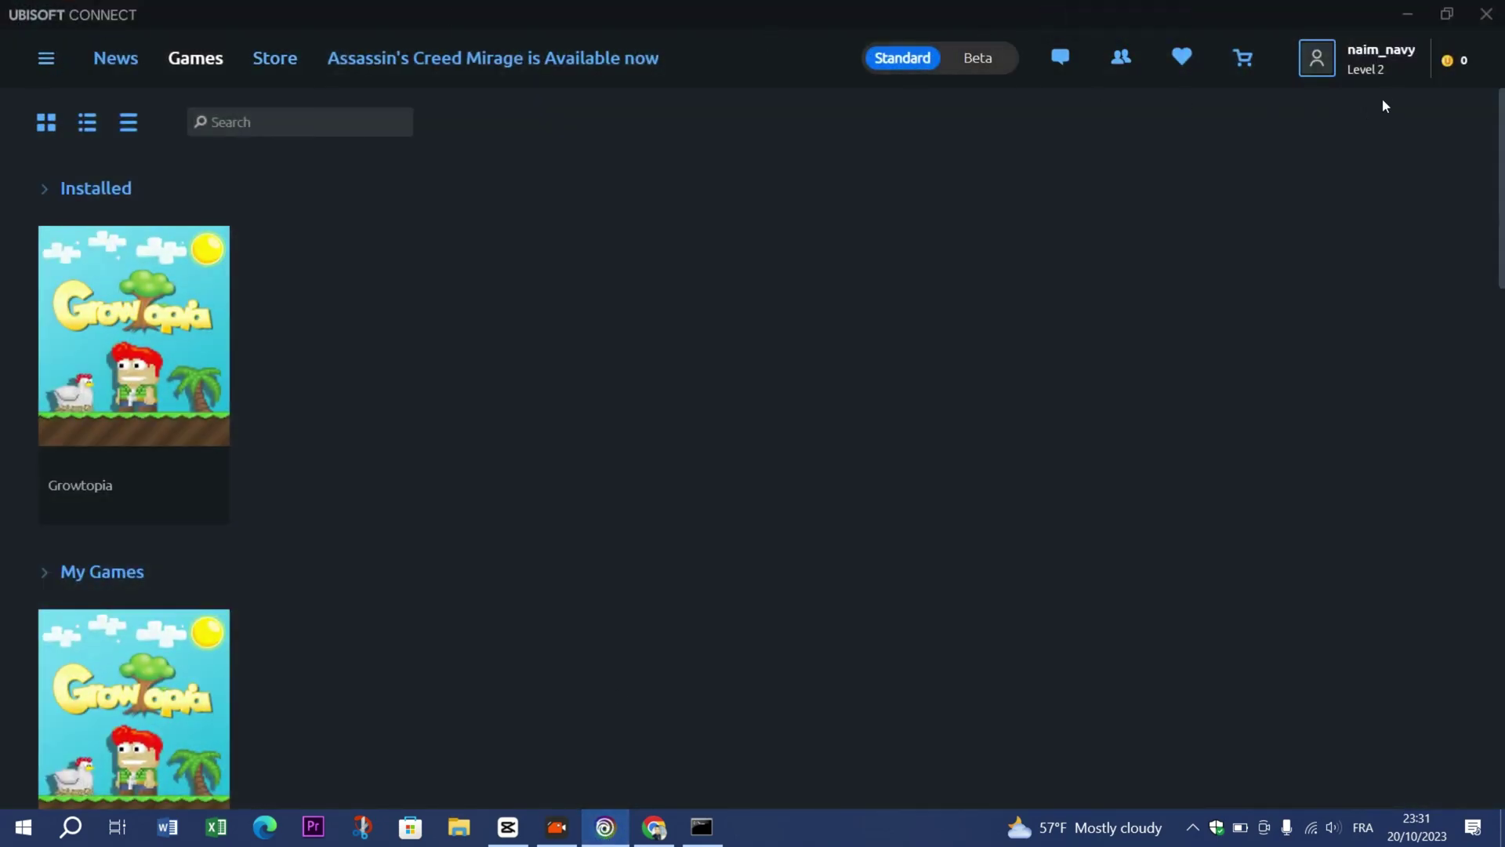
{"action": "left_click", "coordinate": [1395, 70]}
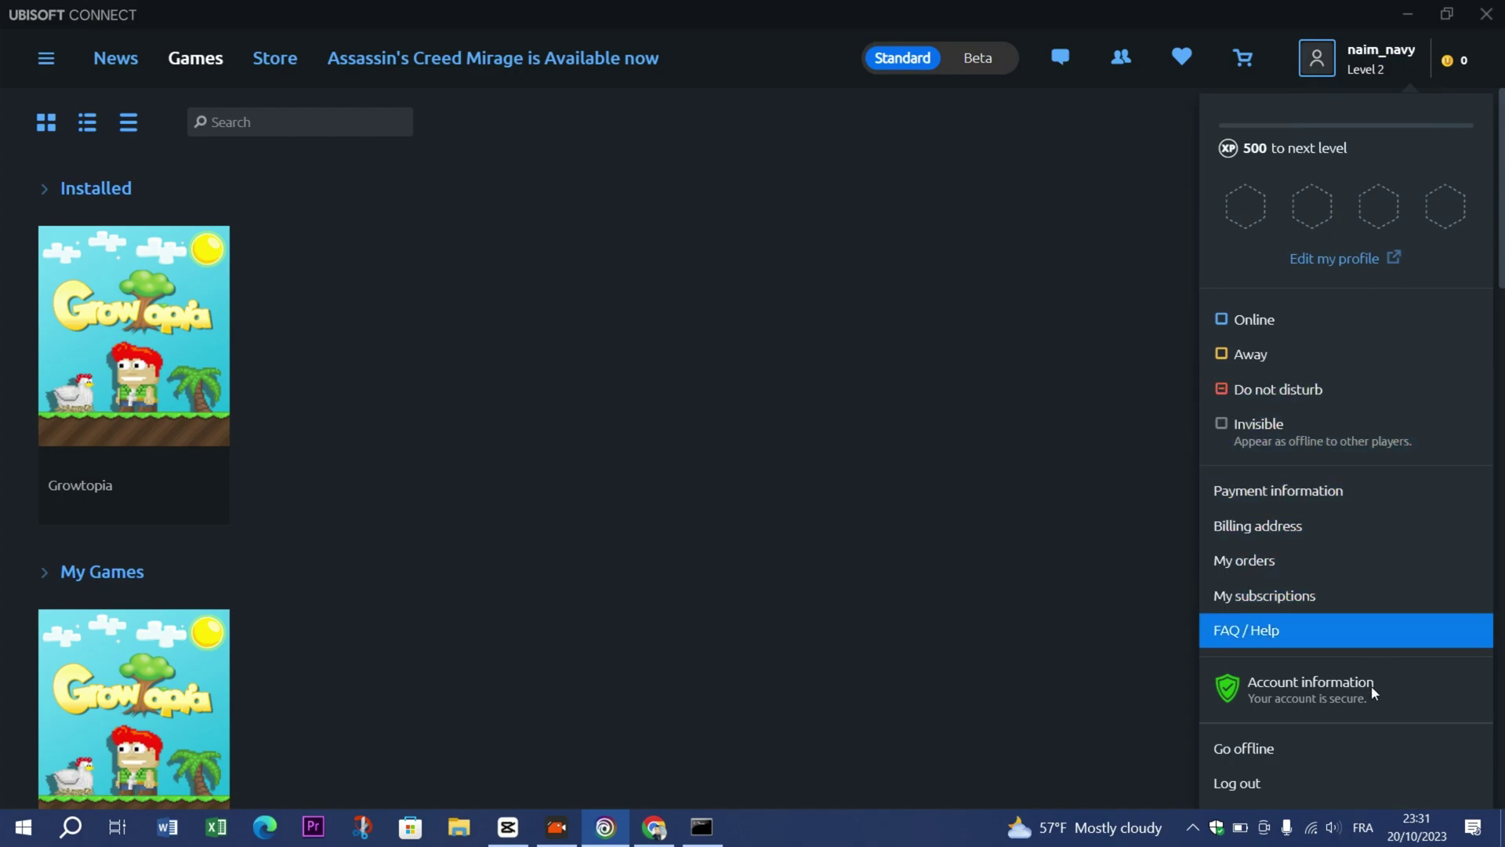